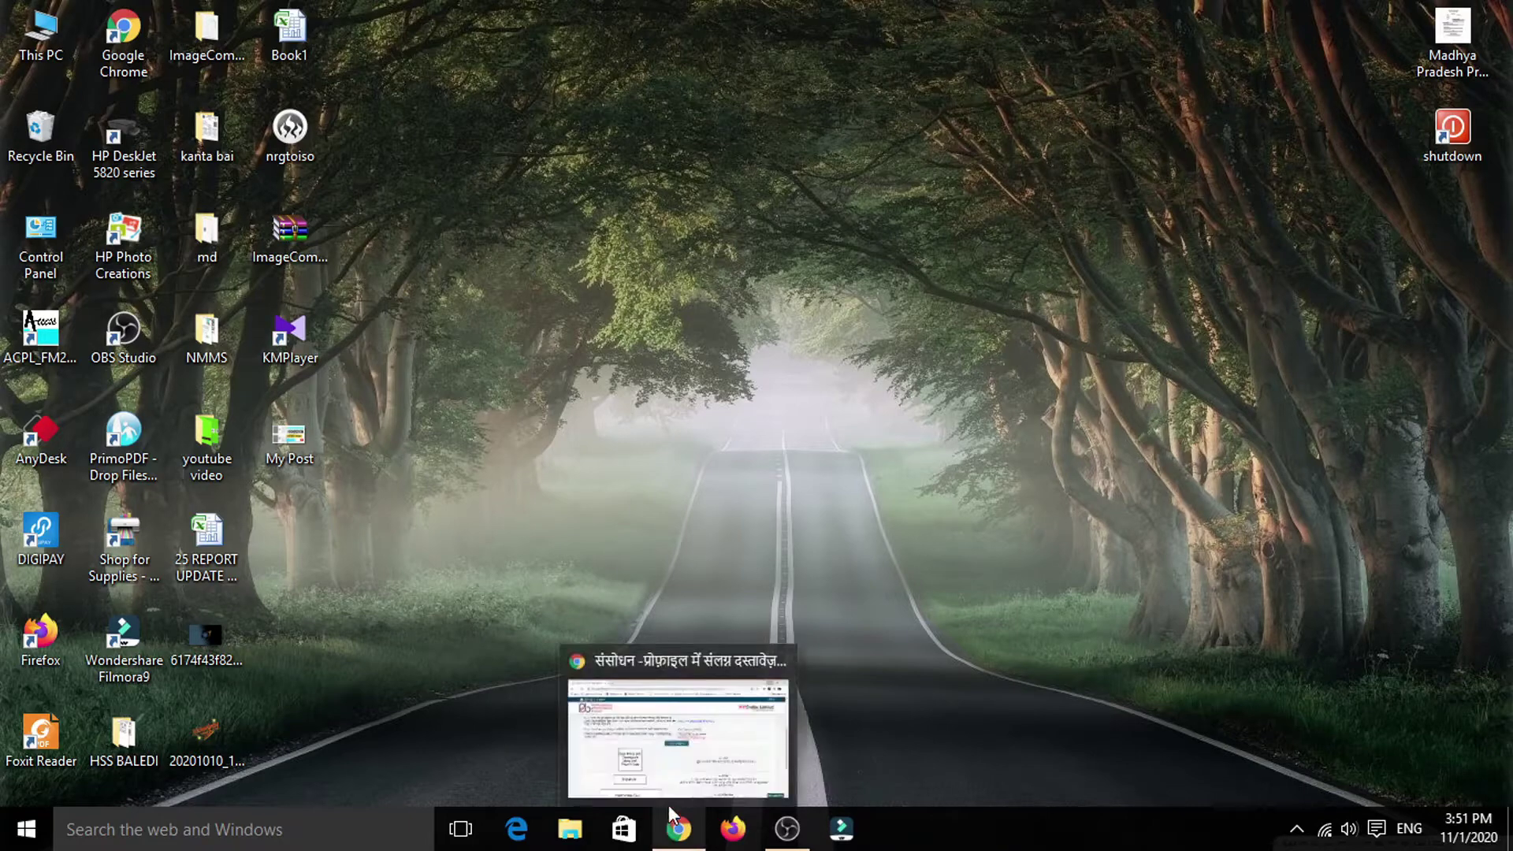
# Open the exam template PDF, scroll through it, then close it
pyautogui.doubleClick(1433, 63)
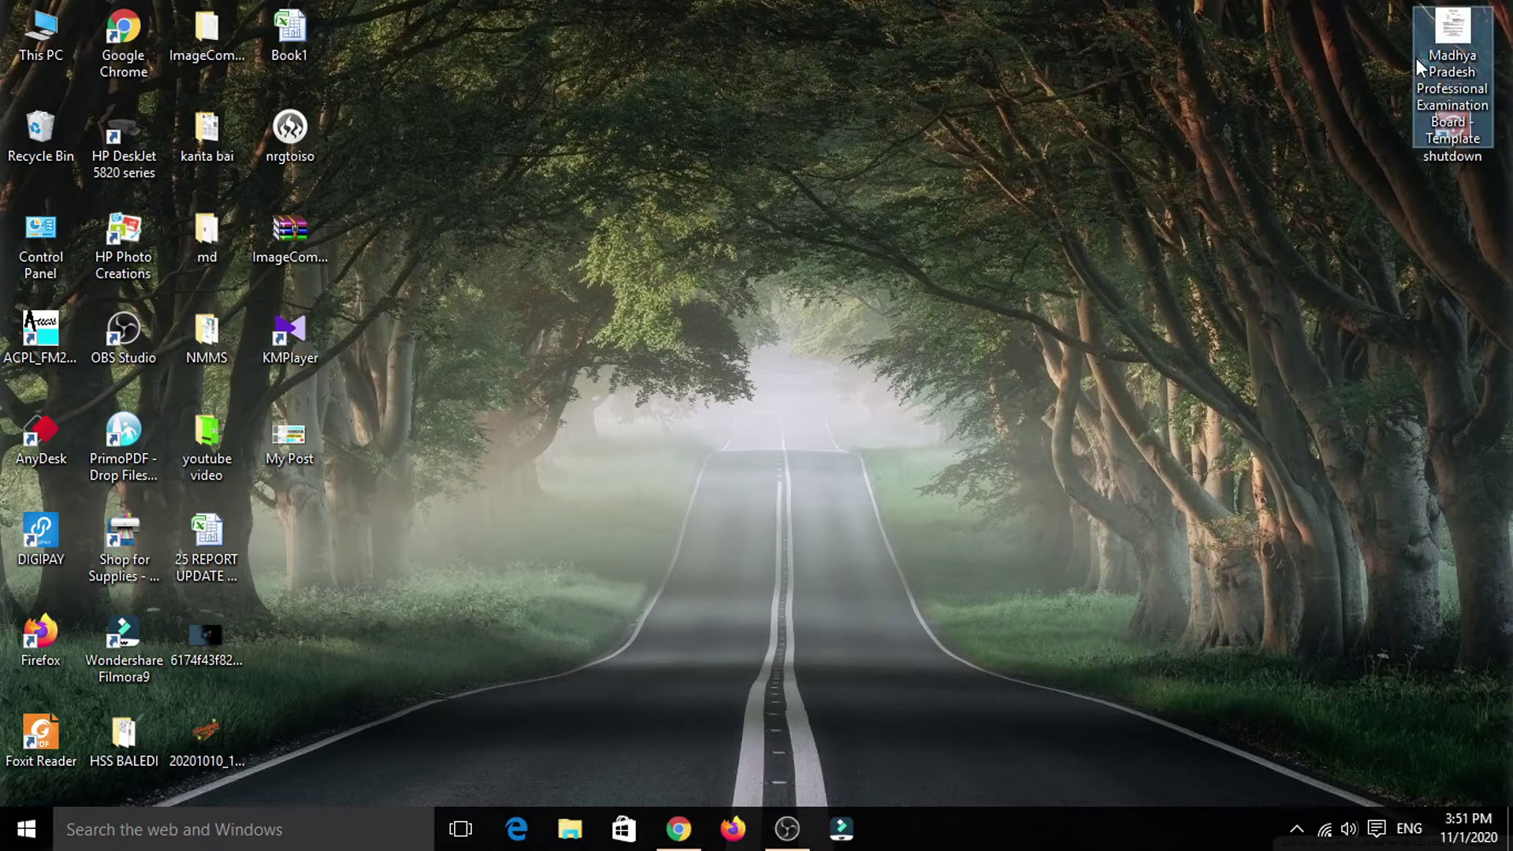
pyautogui.scroll(-3, 718, 482)
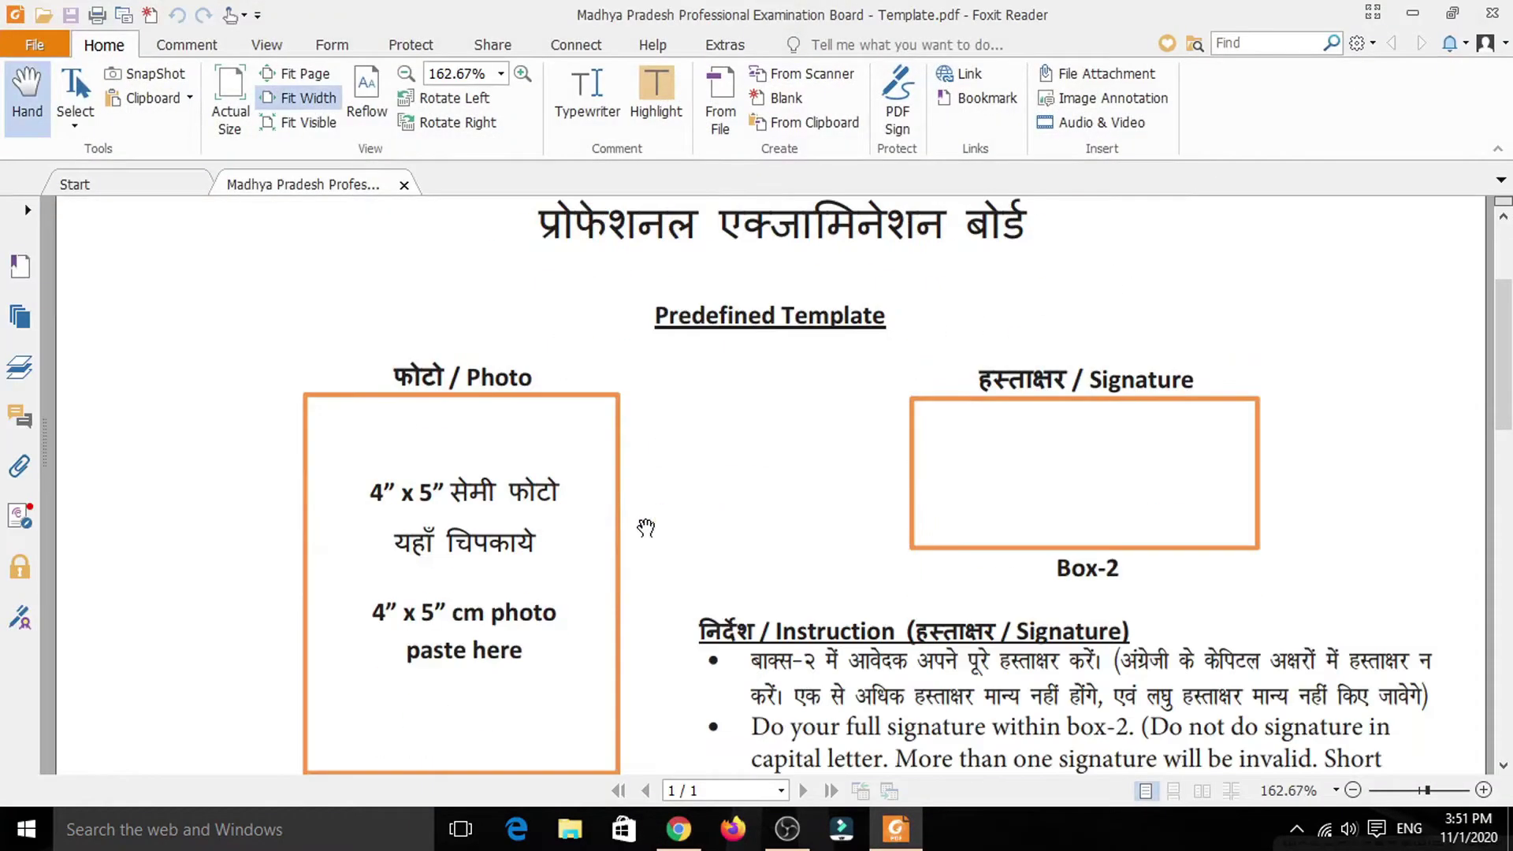
pyautogui.scroll(-1, 646, 528)
pyautogui.scroll(-1, 646, 528)
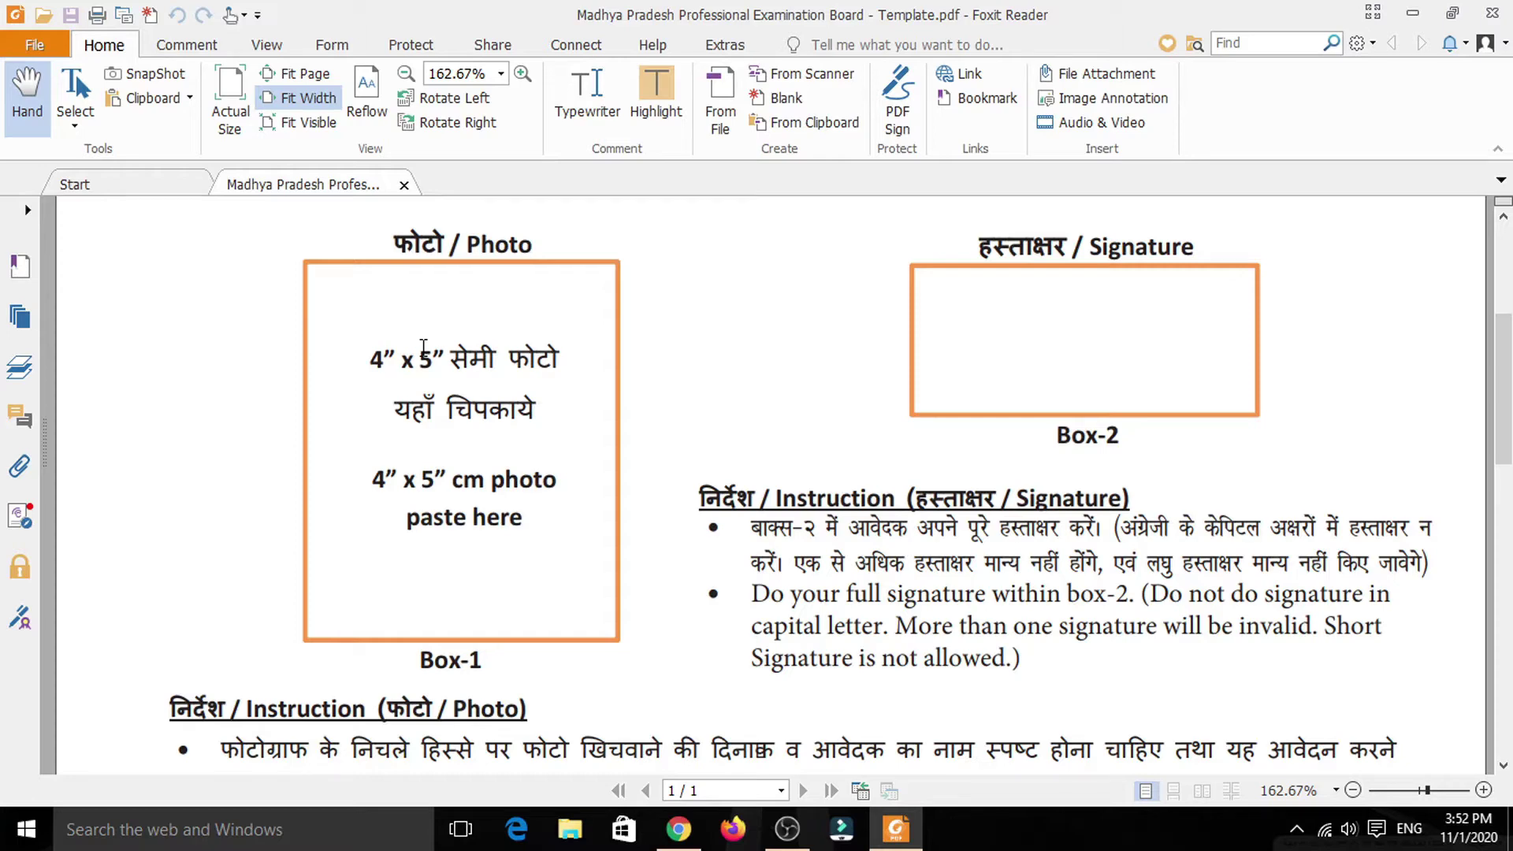
pyautogui.click(1491, 14)
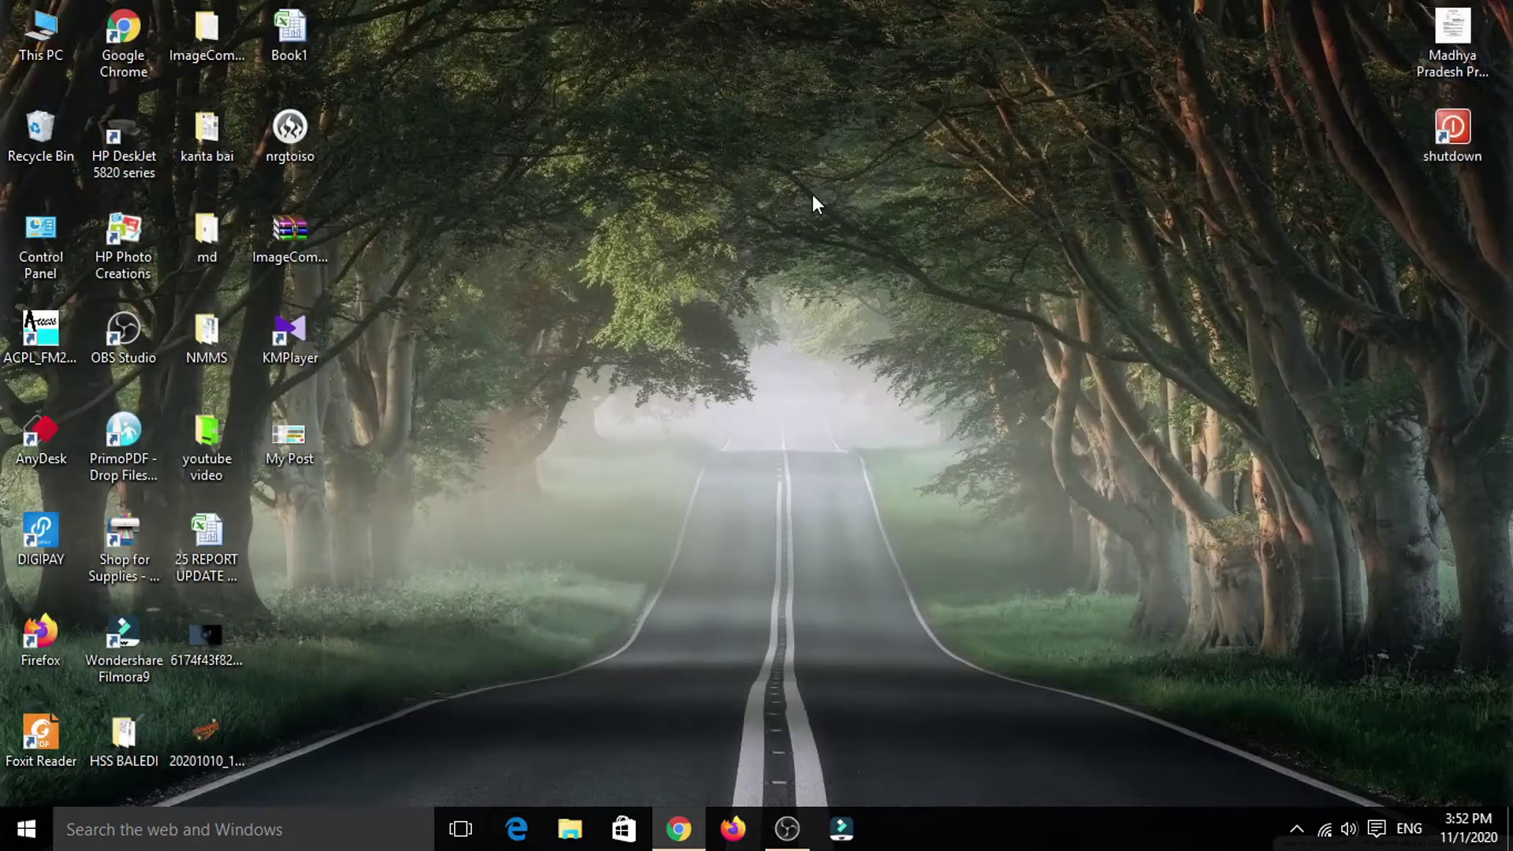
# Refresh the desktop and launch PowerPoint 2007 by searching for 'power'
pyautogui.rightClick(811, 194)
pyautogui.click(825, 262)
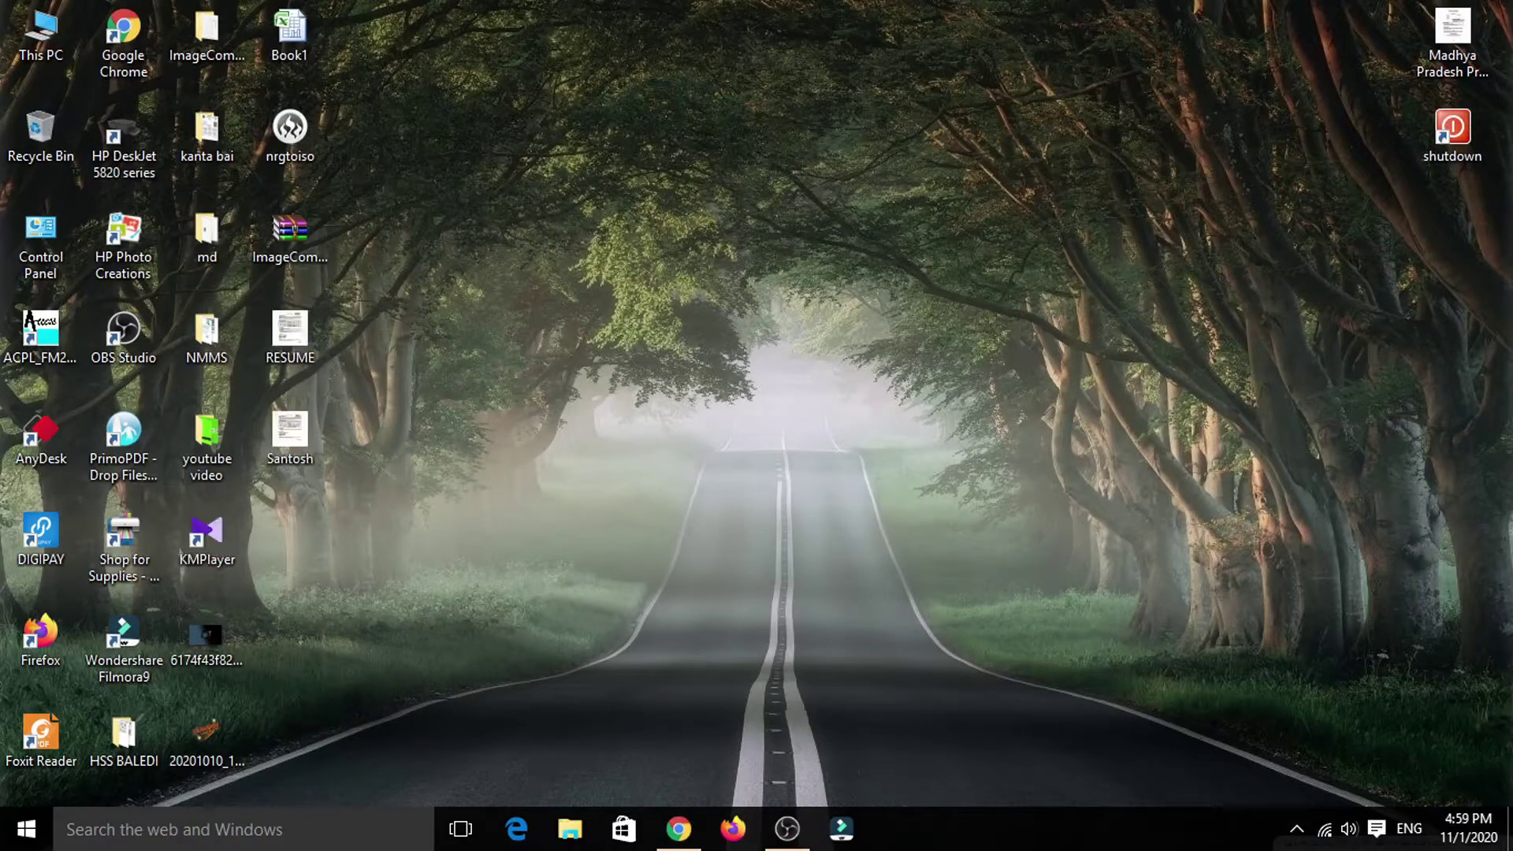
pyautogui.click(328, 824)
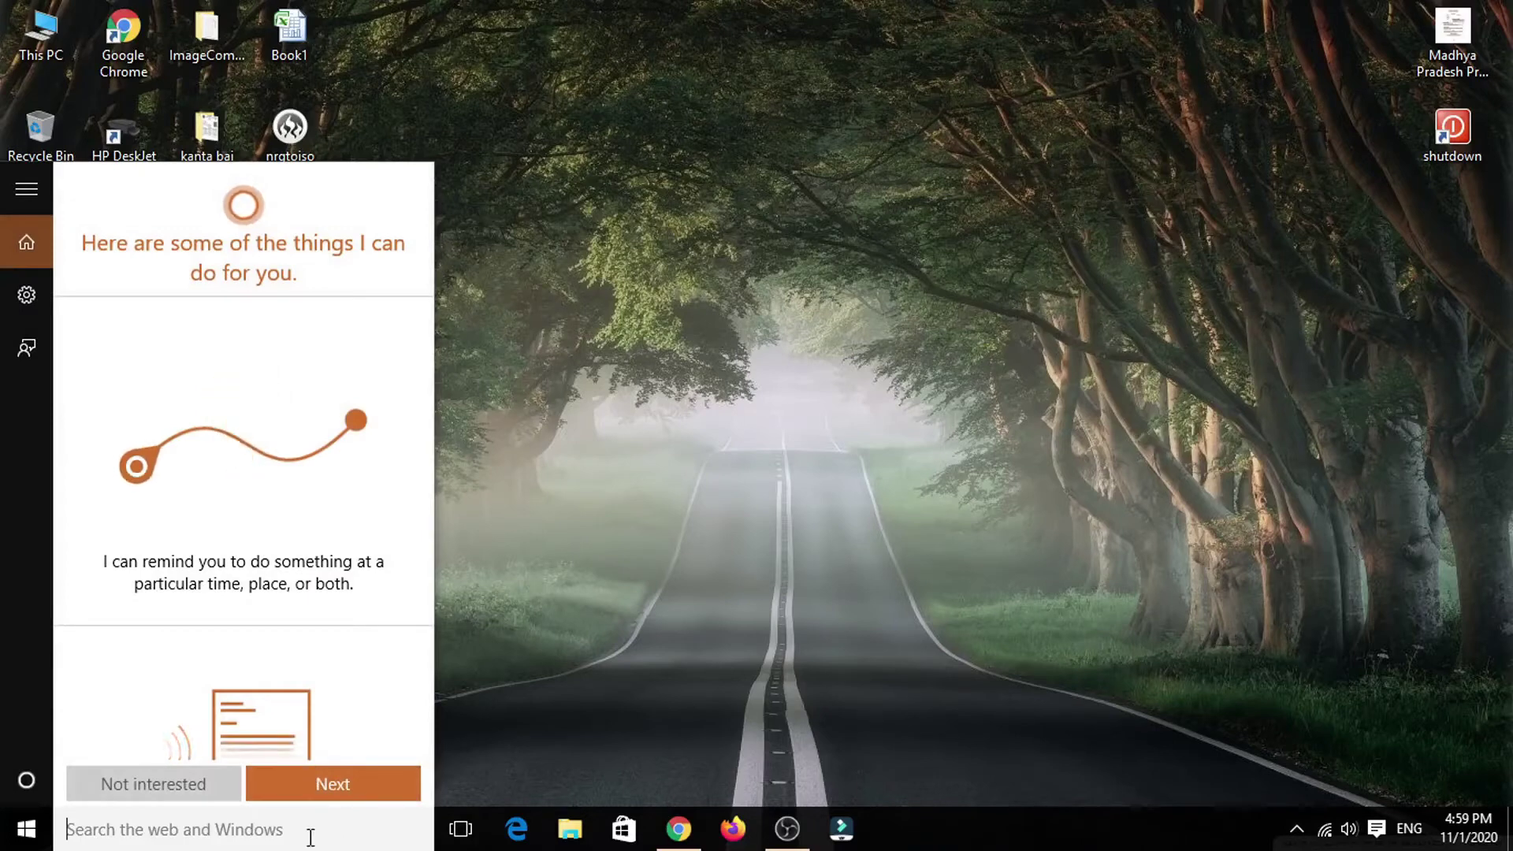
pyautogui.write('power')
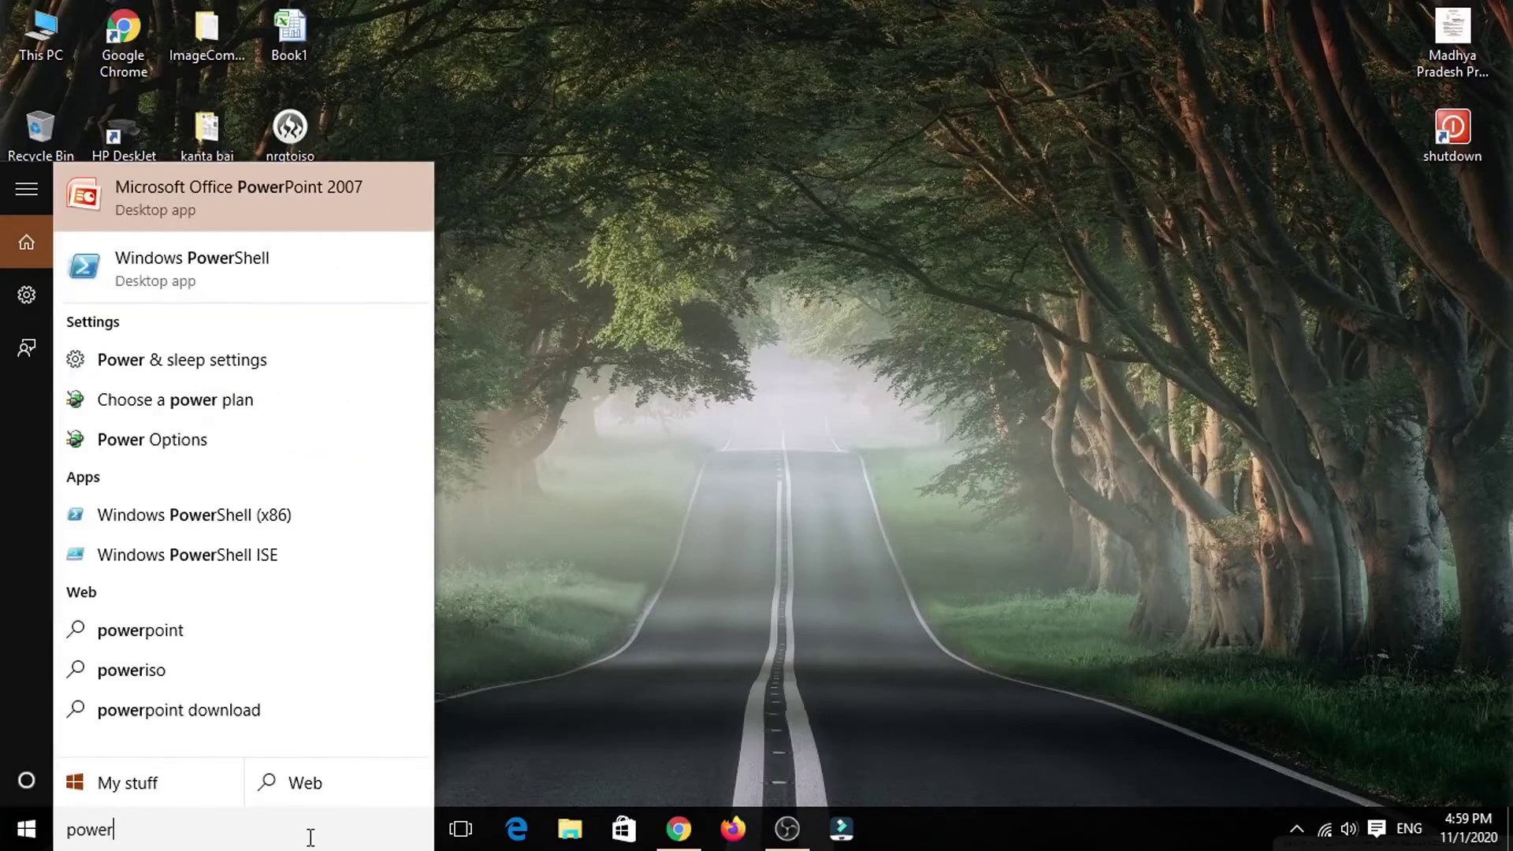
pyautogui.press('Return')
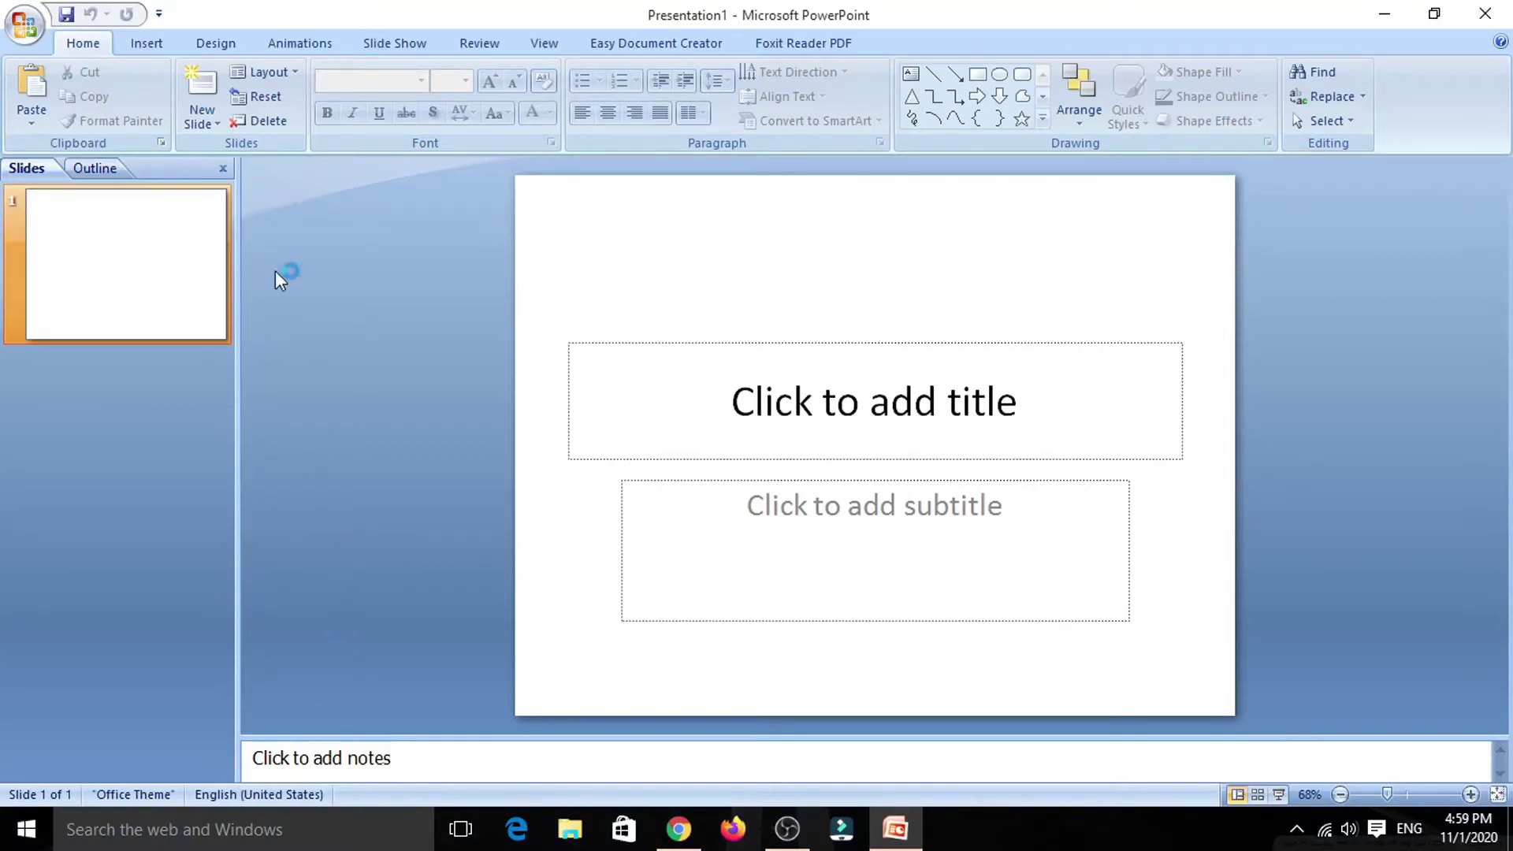
# Apply the Blank layout to slide 1
pyautogui.click(272, 78)
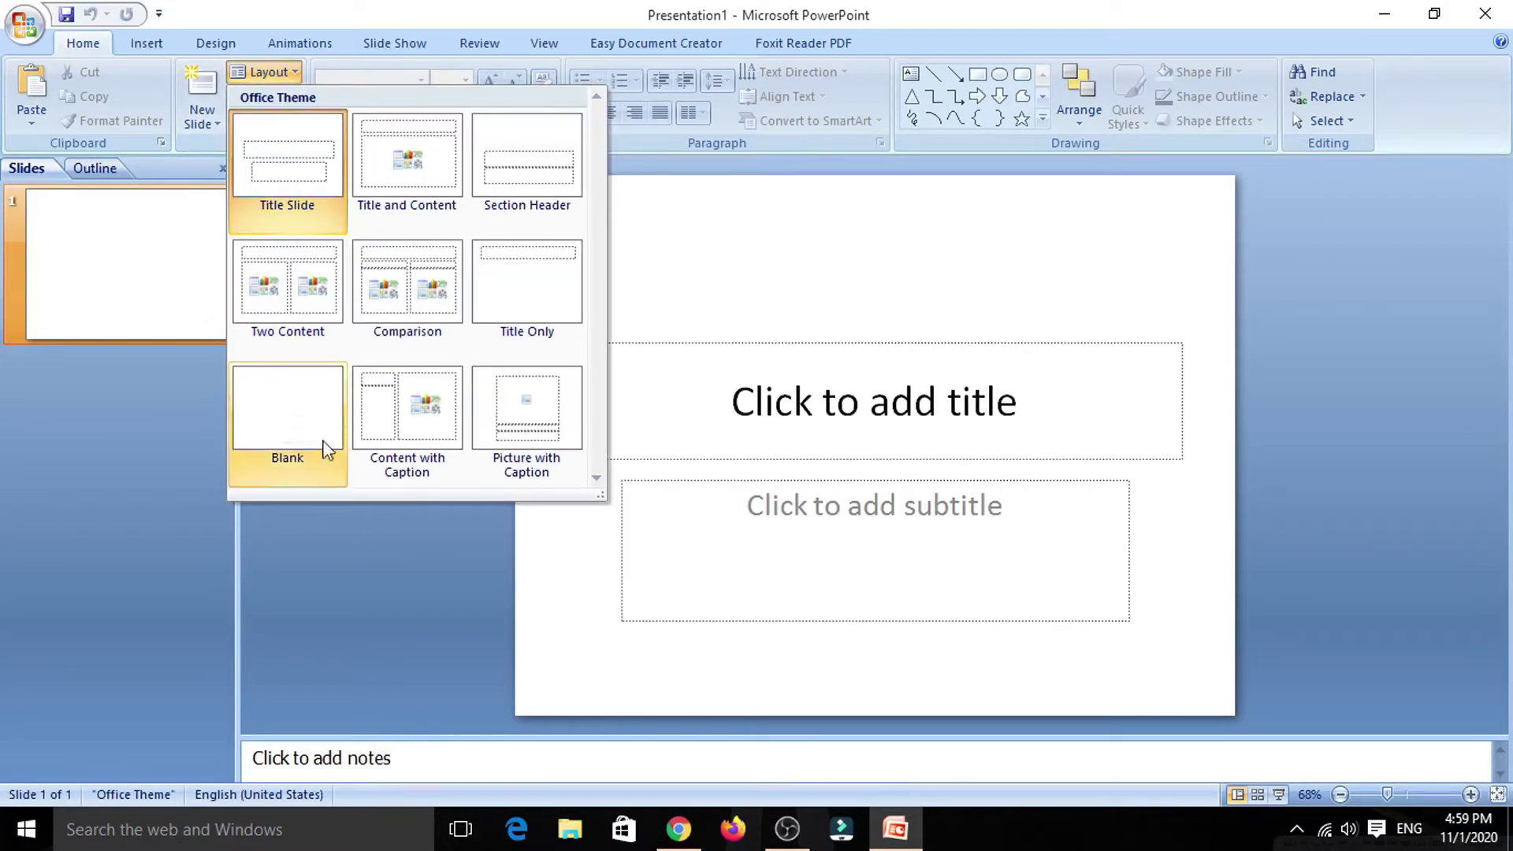
pyautogui.click(268, 439)
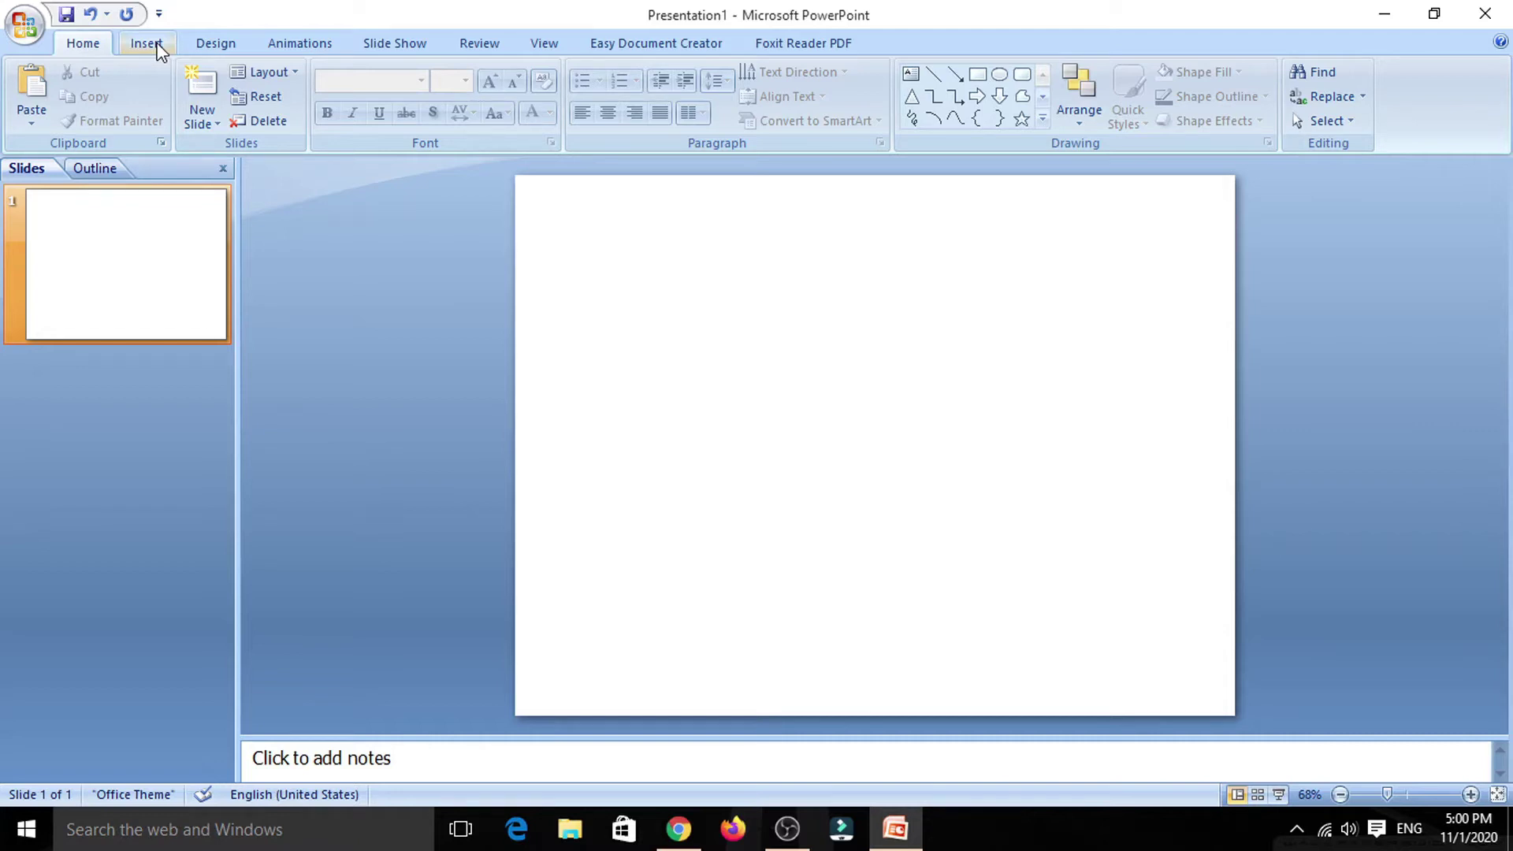
# Insert the photo file from the student's folder under D:\DESKTOP onto the slide
pyautogui.click(160, 50)
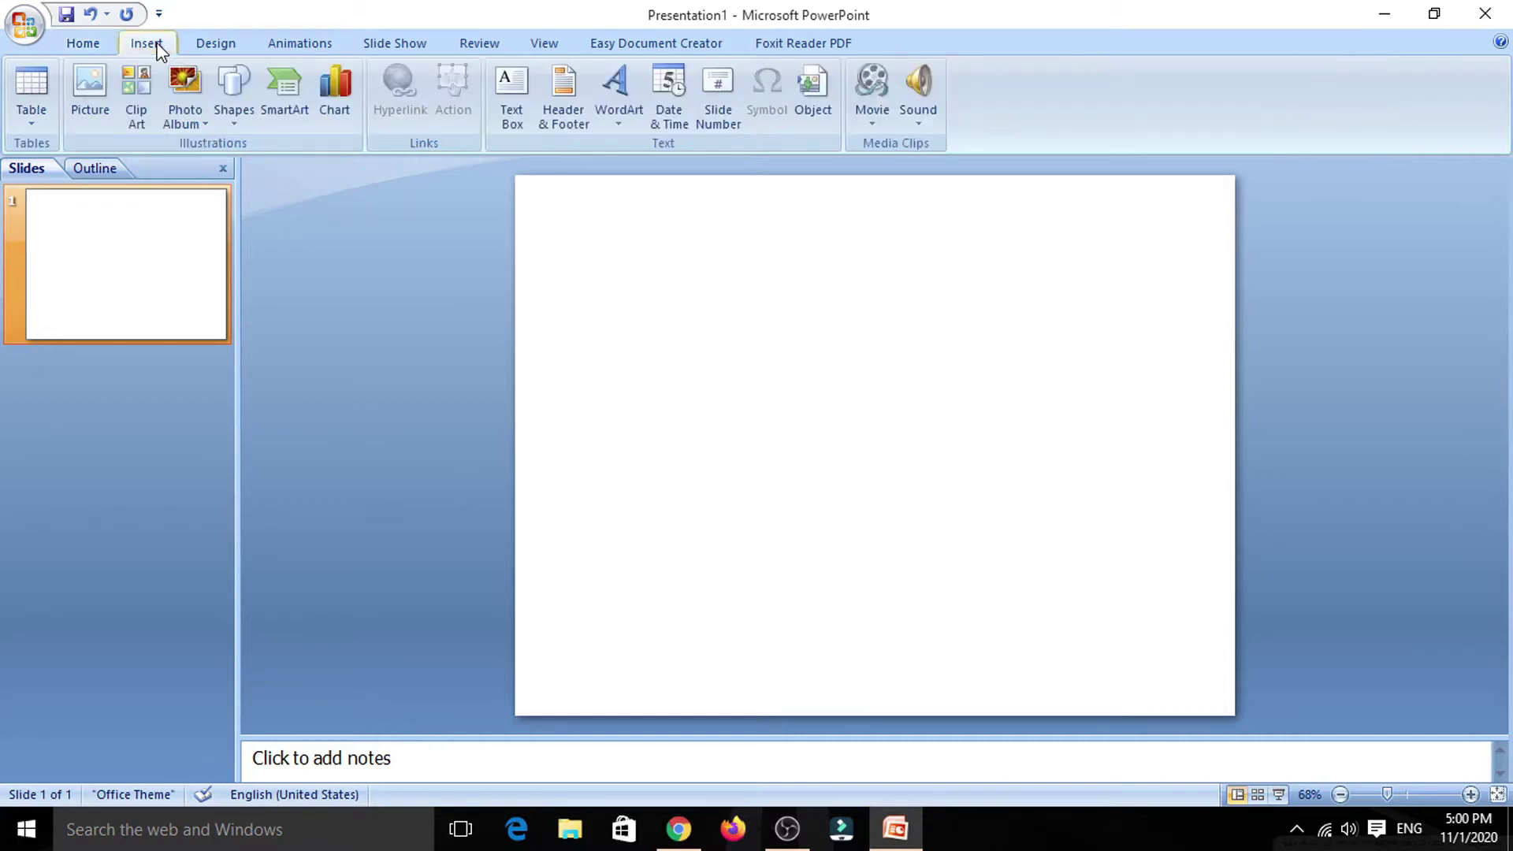
pyautogui.click(100, 100)
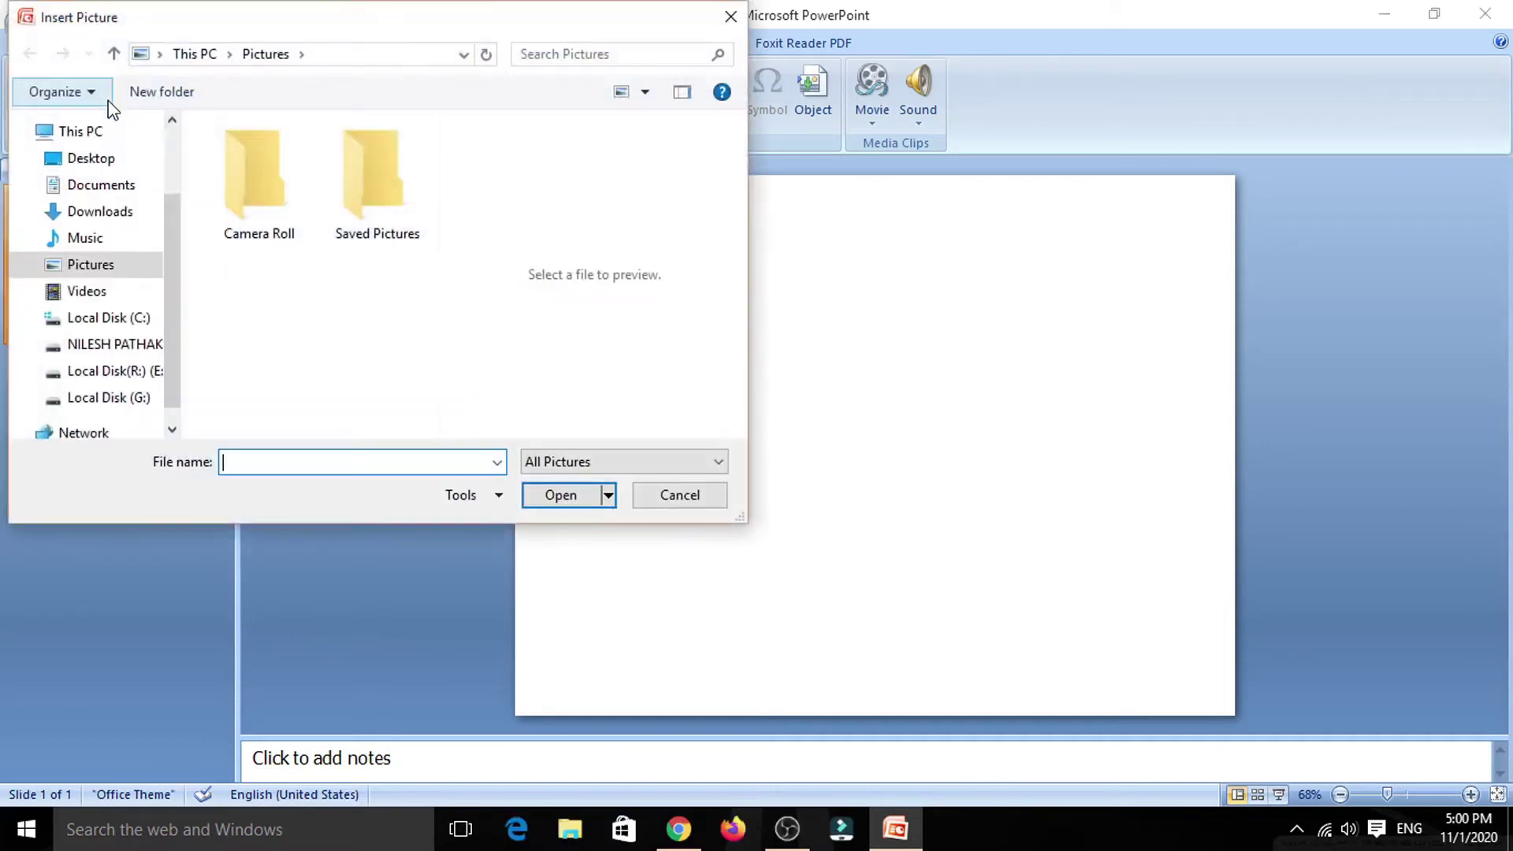
pyautogui.moveTo(95, 284)
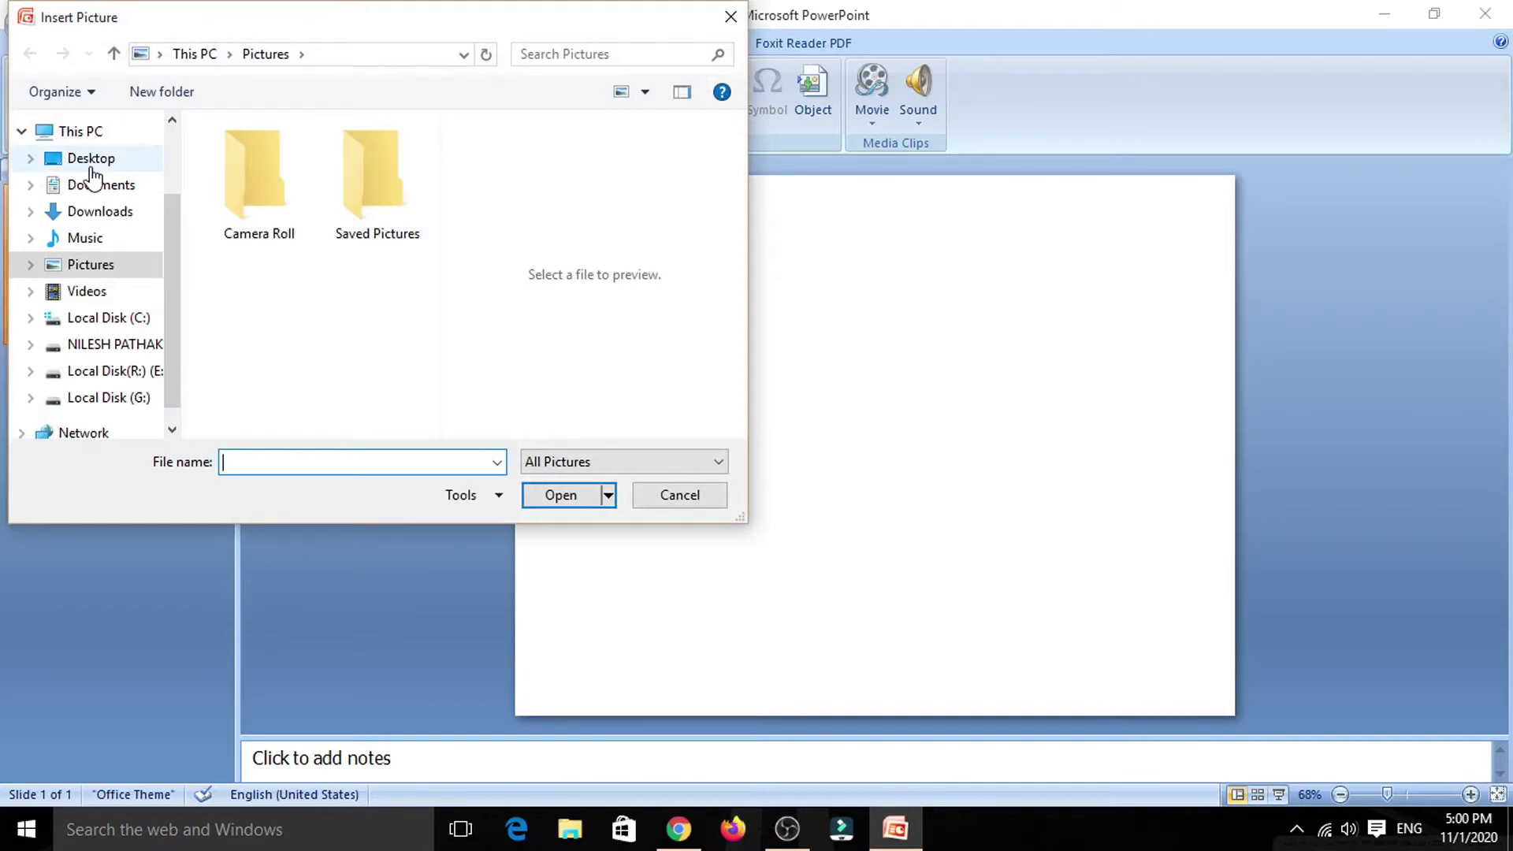
pyautogui.click(102, 344)
pyautogui.scroll(-1, 263, 312)
pyautogui.scroll(-1, 265, 309)
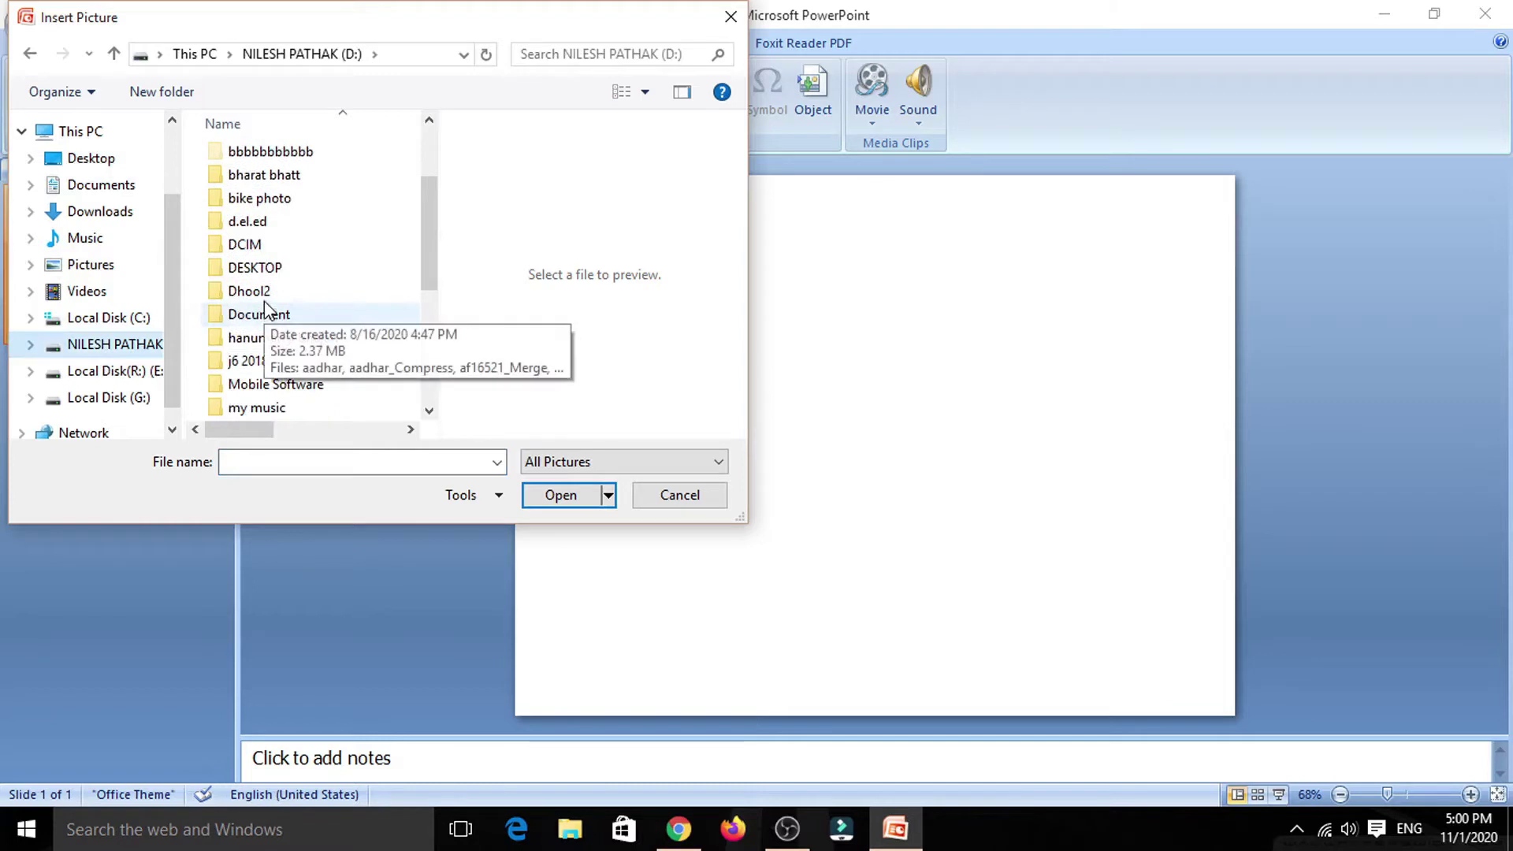
pyautogui.doubleClick(254, 270)
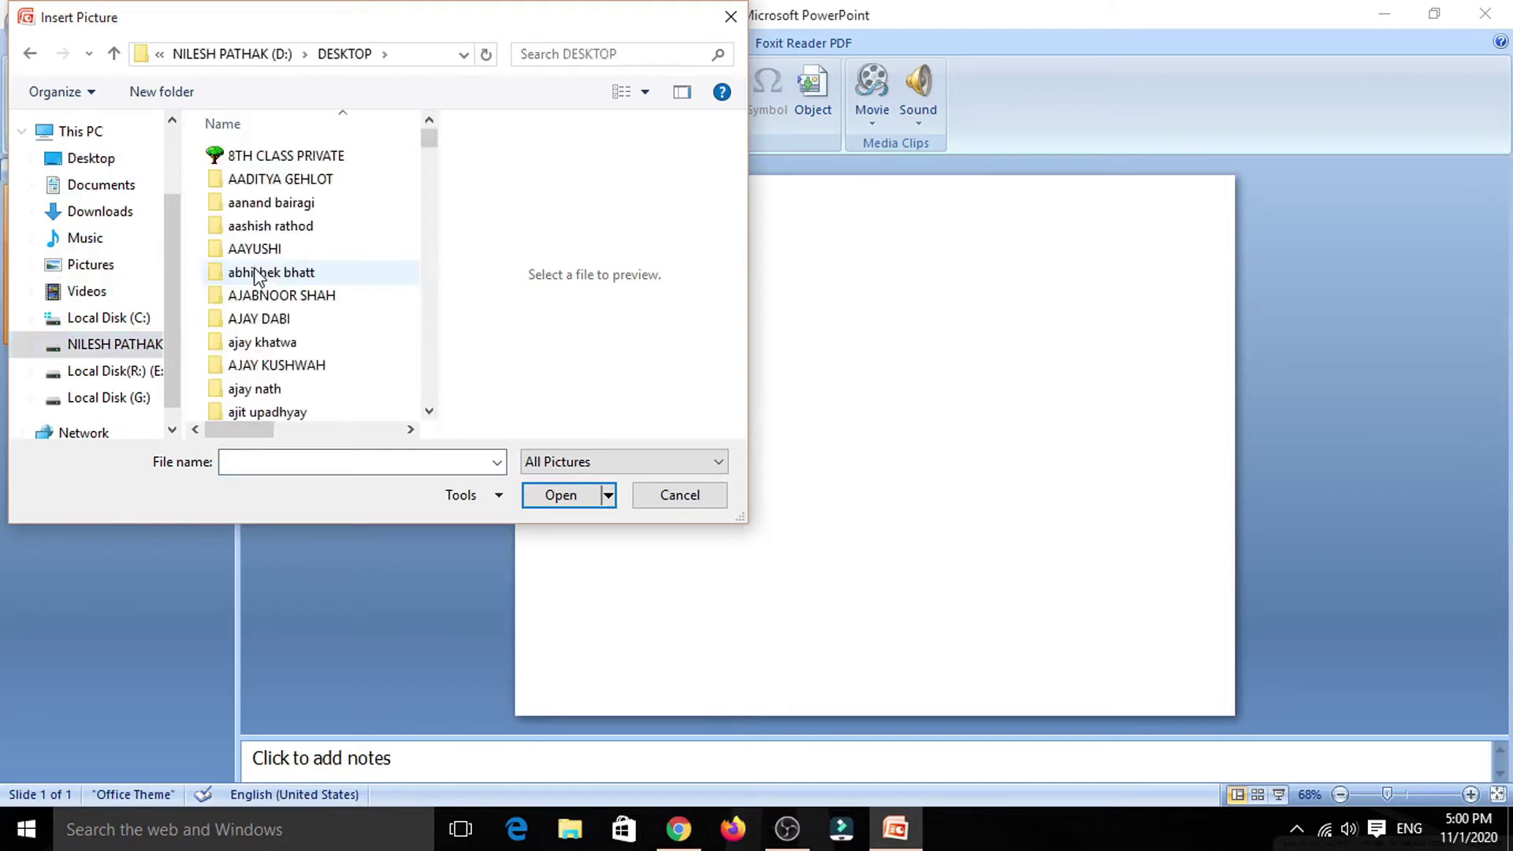
pyautogui.scroll(-3, 256, 276)
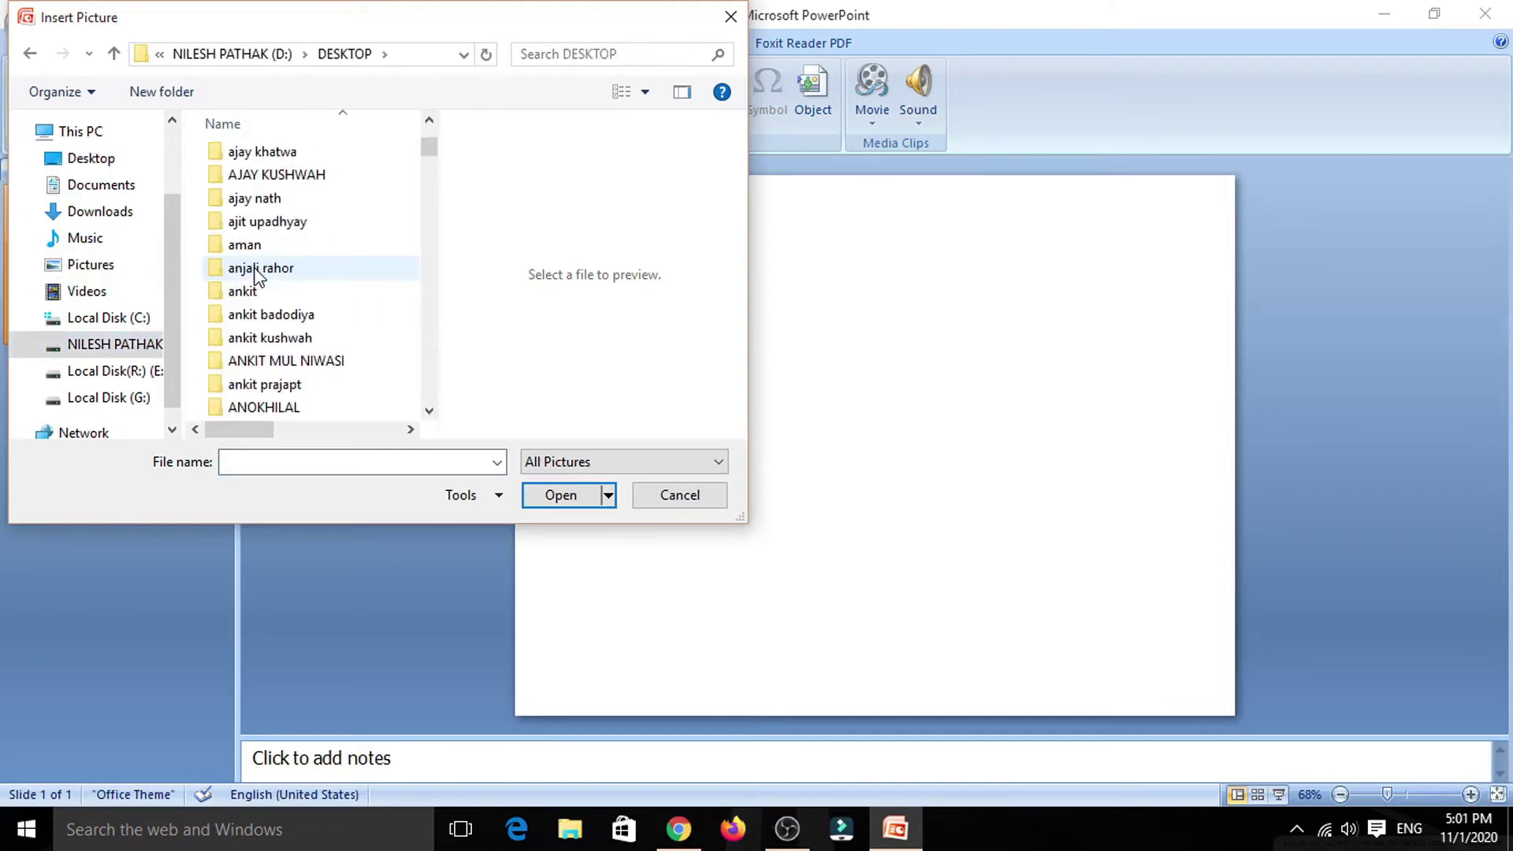
pyautogui.press('s')
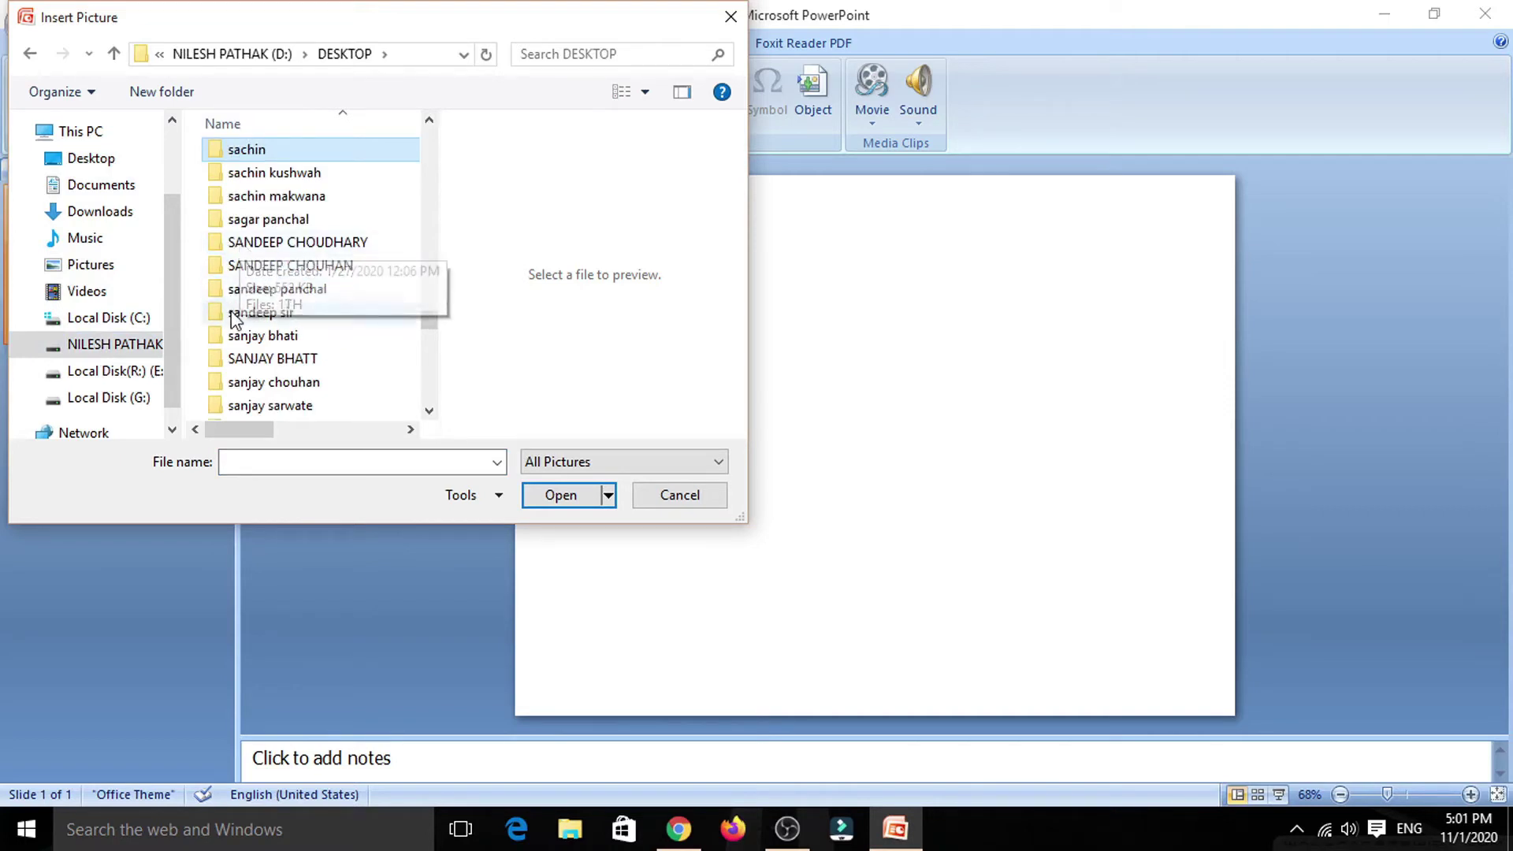
pyautogui.doubleClick(234, 315)
pyautogui.scroll(-3, 270, 299)
pyautogui.doubleClick(270, 297)
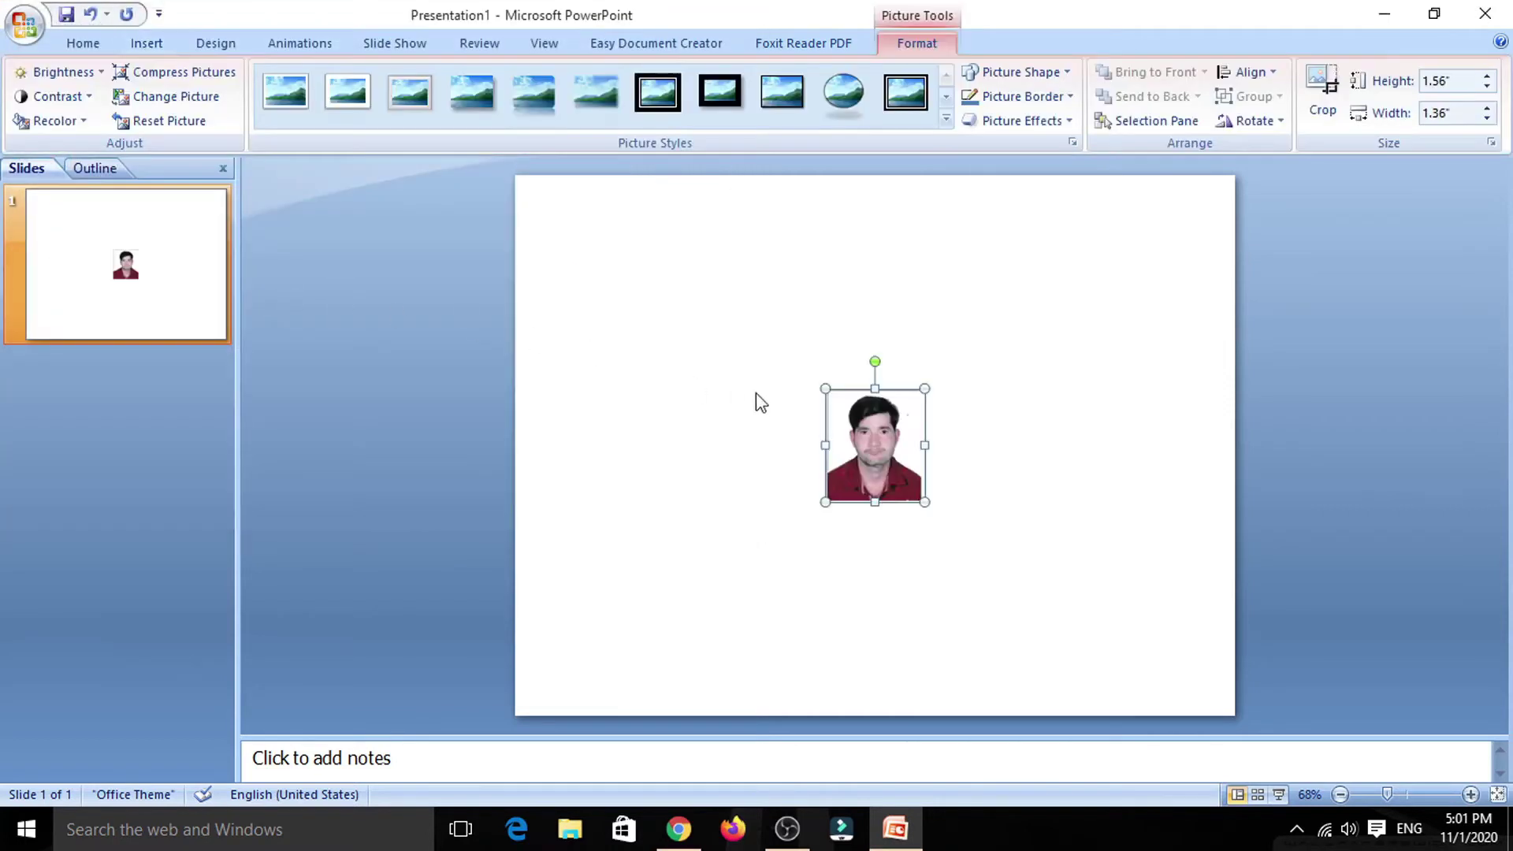
# Drag the photo's top-left corner outward to roughly double its size, then deselect it
pyautogui.moveTo(824, 388); pyautogui.dragTo(698, 225)
pyautogui.click(1028, 298)
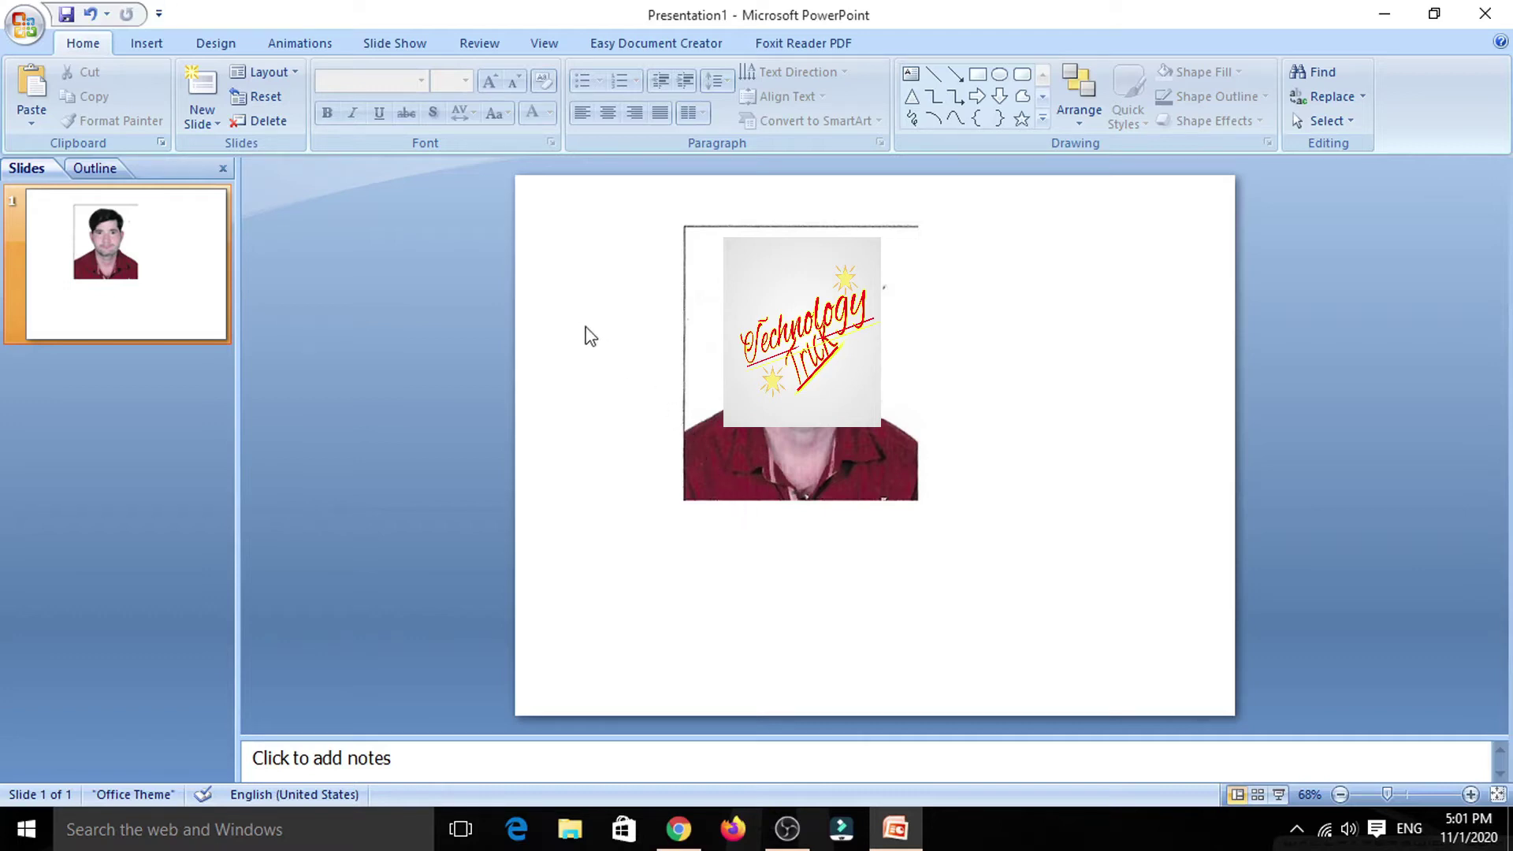
pyautogui.click(156, 45)
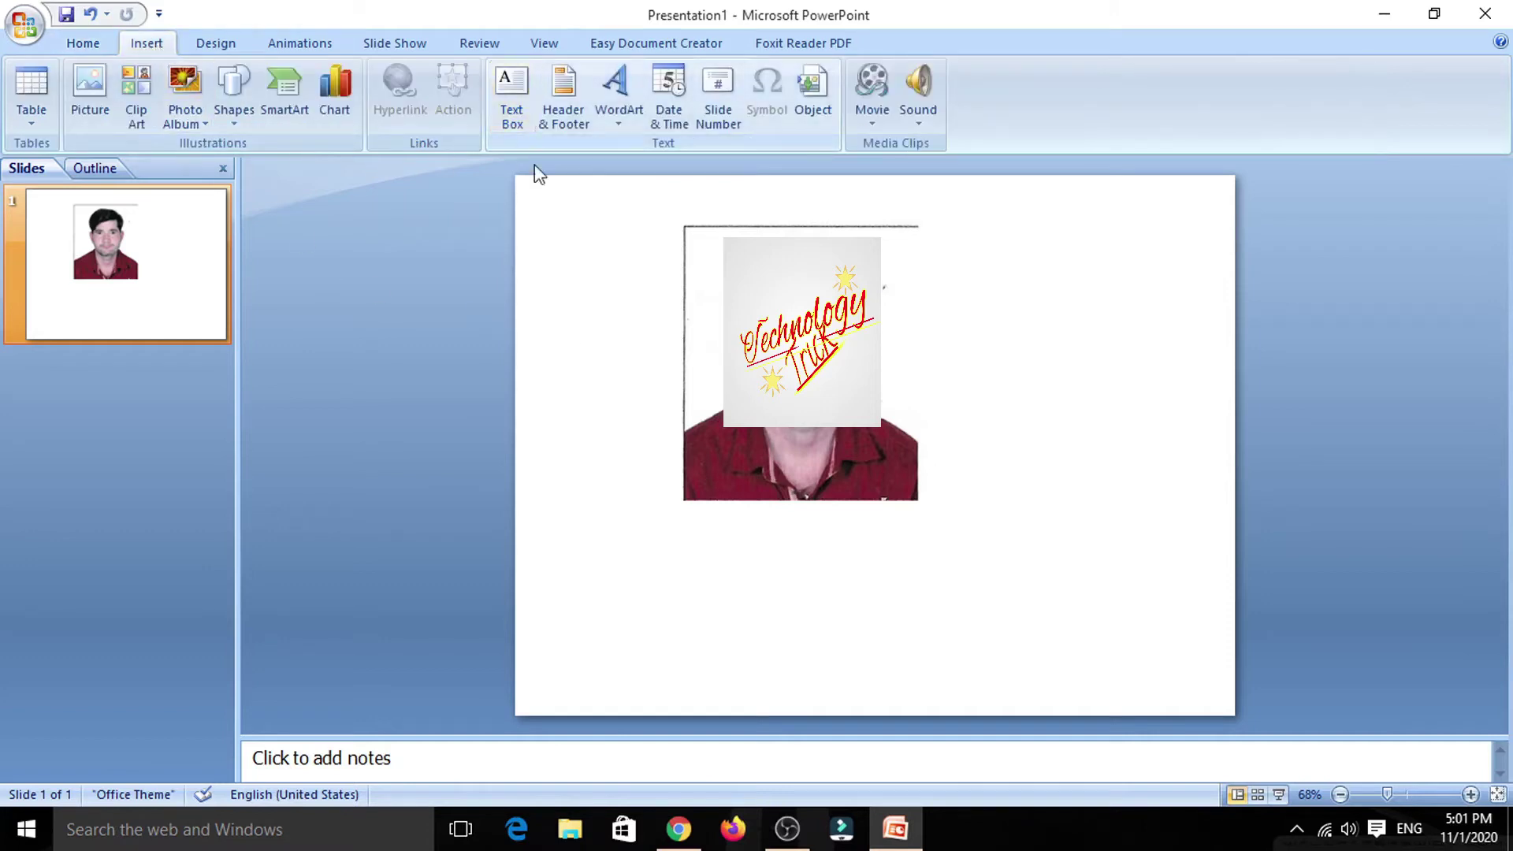
# Draw a text box just below the photo and type the person's full name in capitals
pyautogui.click(513, 110)
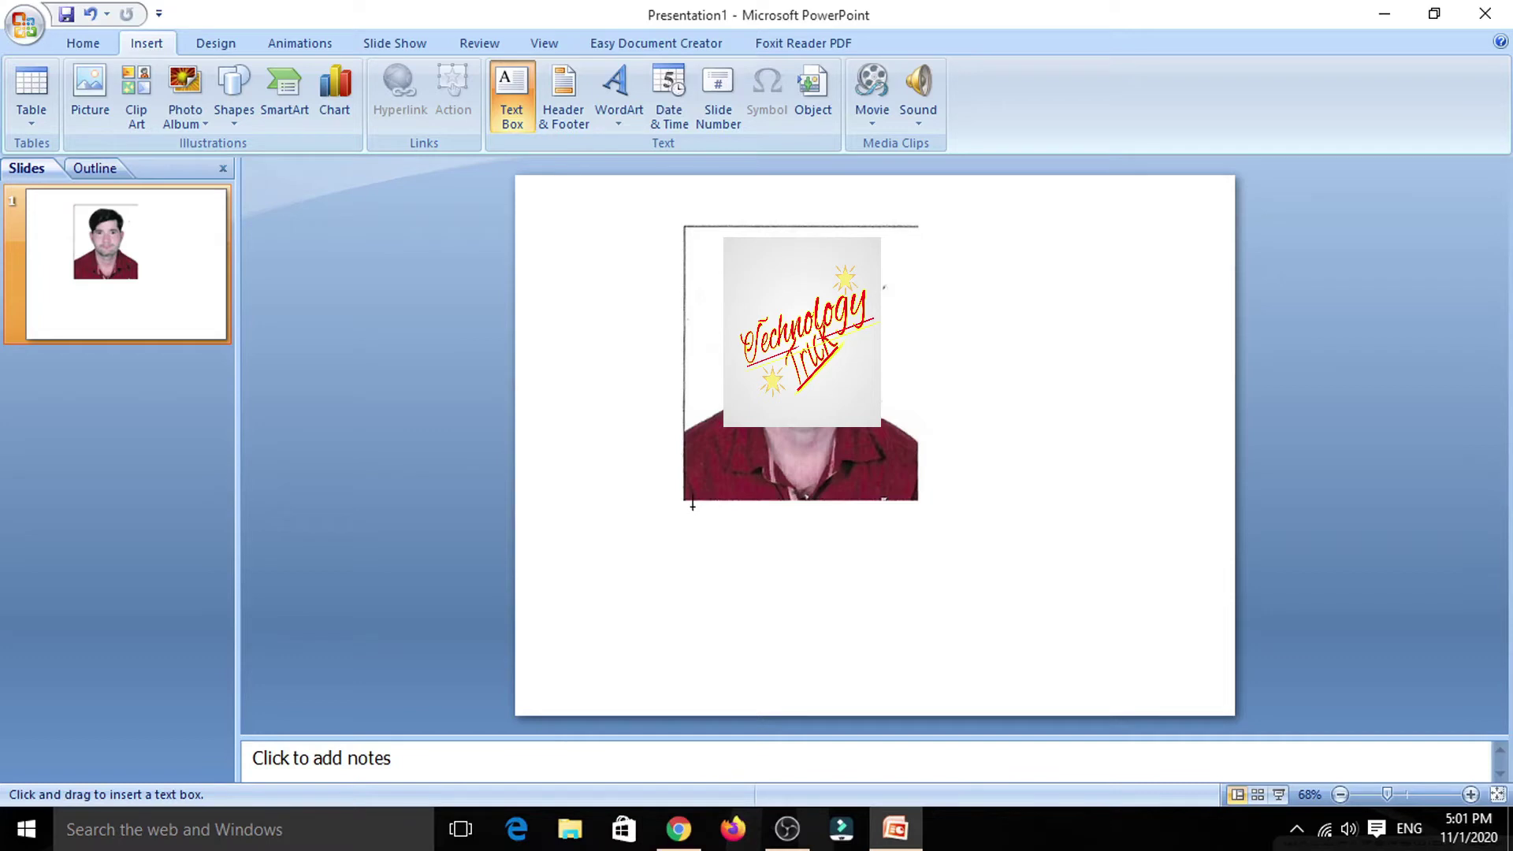
pyautogui.moveTo(689, 505); pyautogui.dragTo(913, 550)
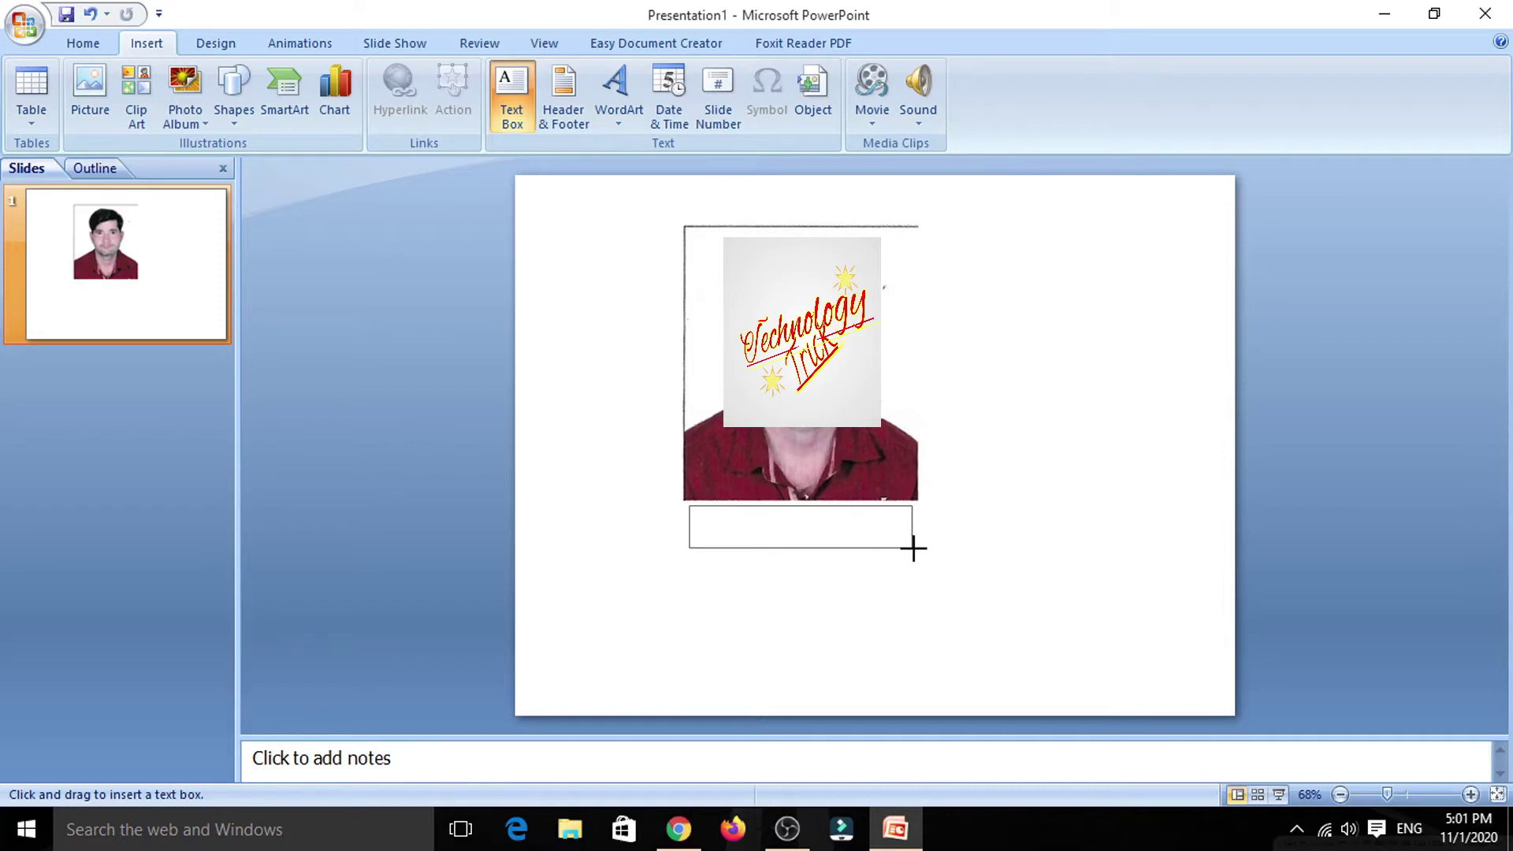
pyautogui.moveTo(913, 549); pyautogui.dragTo(914, 550)
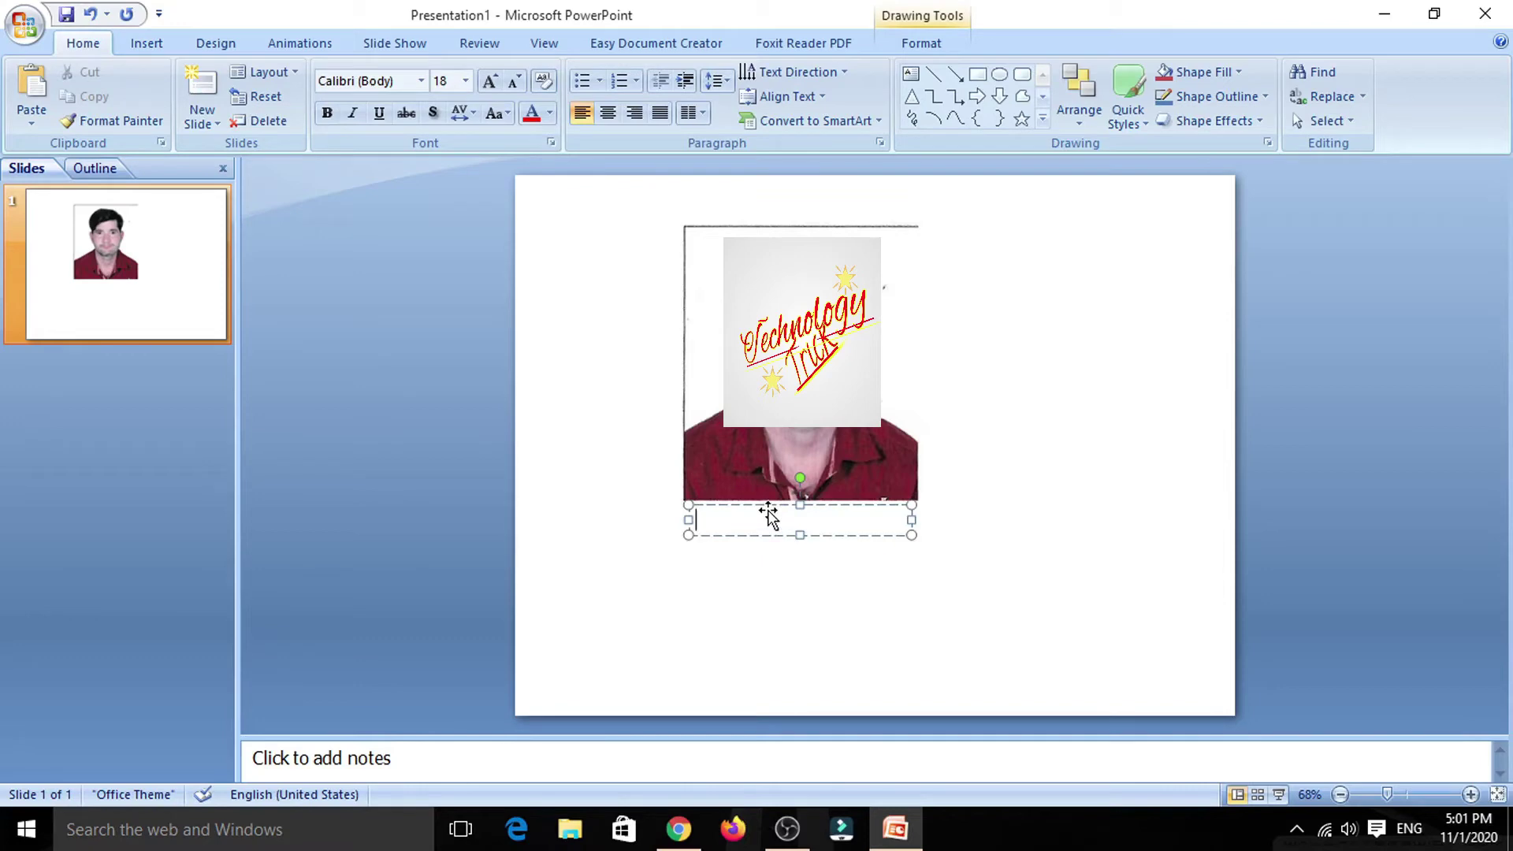
pyautogui.write('S')
pyautogui.write('ANDE')
pyautogui.write('EP ')
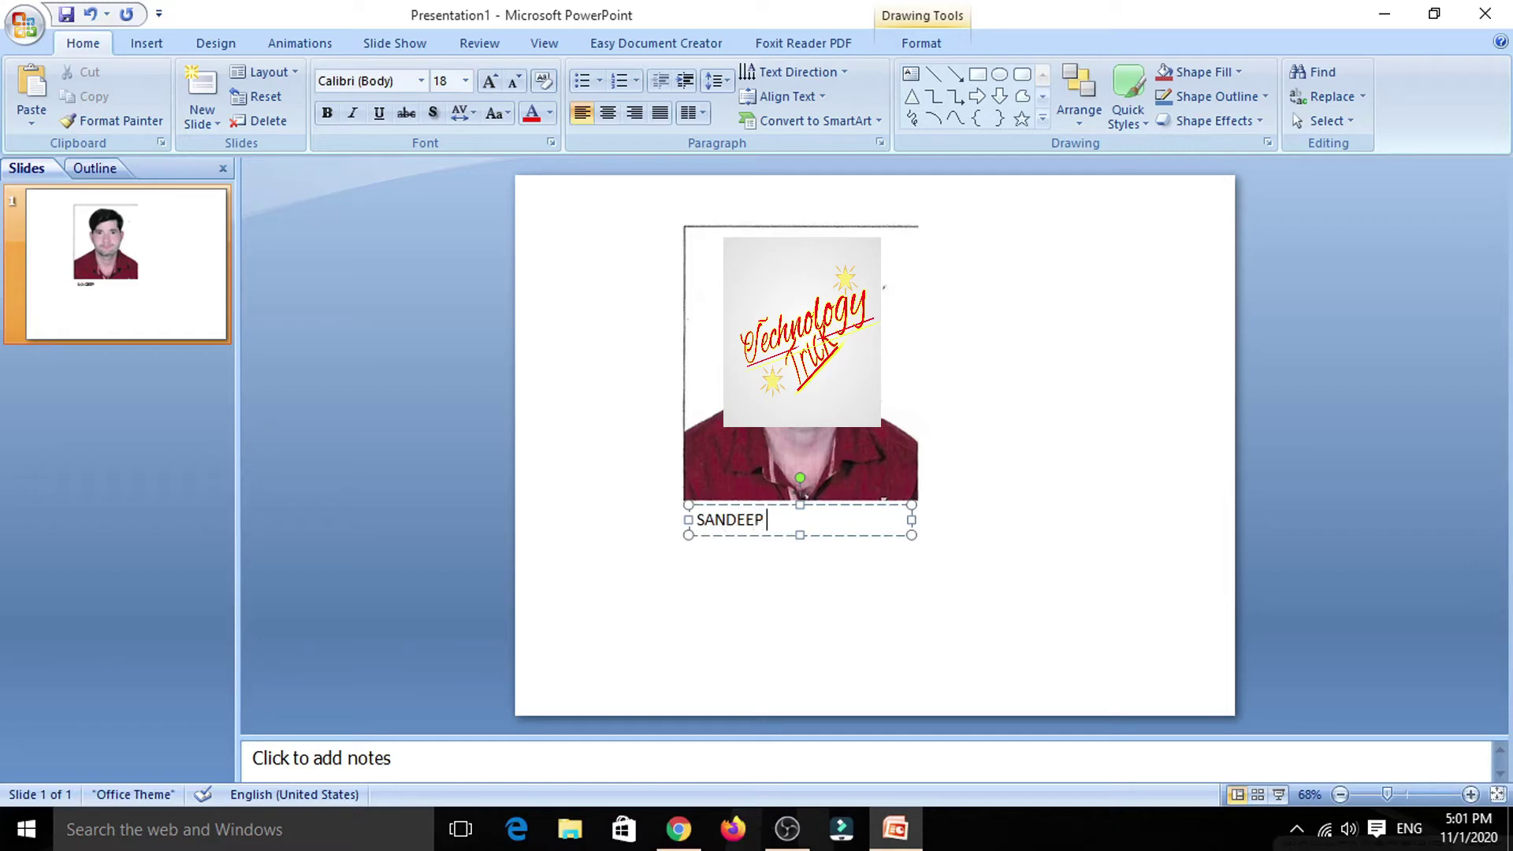
pyautogui.write('RATHO')
pyautogui.write('R')
pyautogui.write('E')
# Center the name text and add a new empty line after it
pyautogui.moveTo(835, 520); pyautogui.dragTo(694, 521)
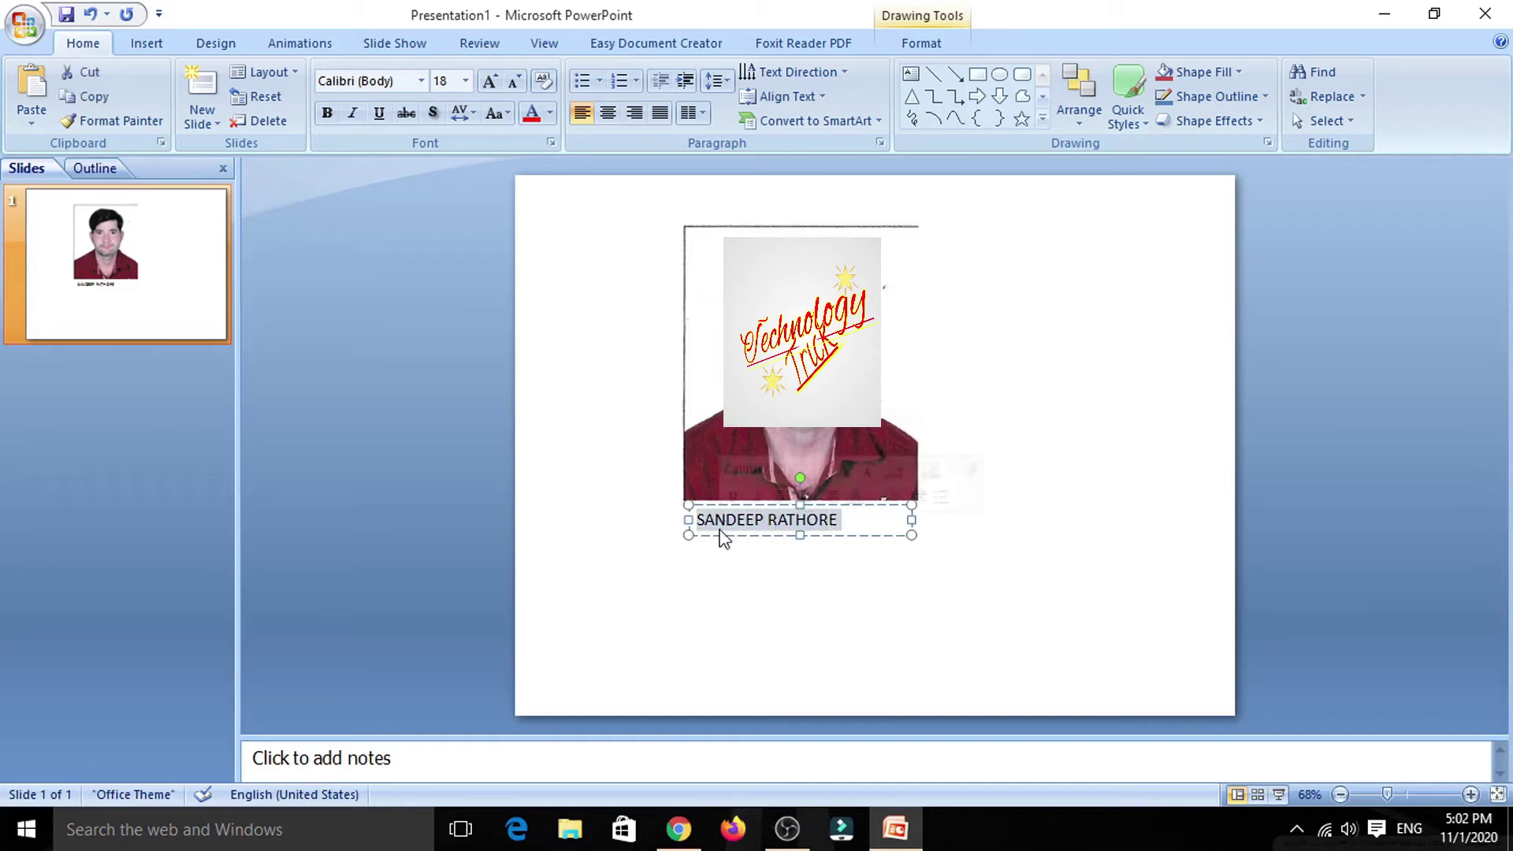
pyautogui.click(741, 583)
pyautogui.moveTo(837, 521); pyautogui.dragTo(660, 519)
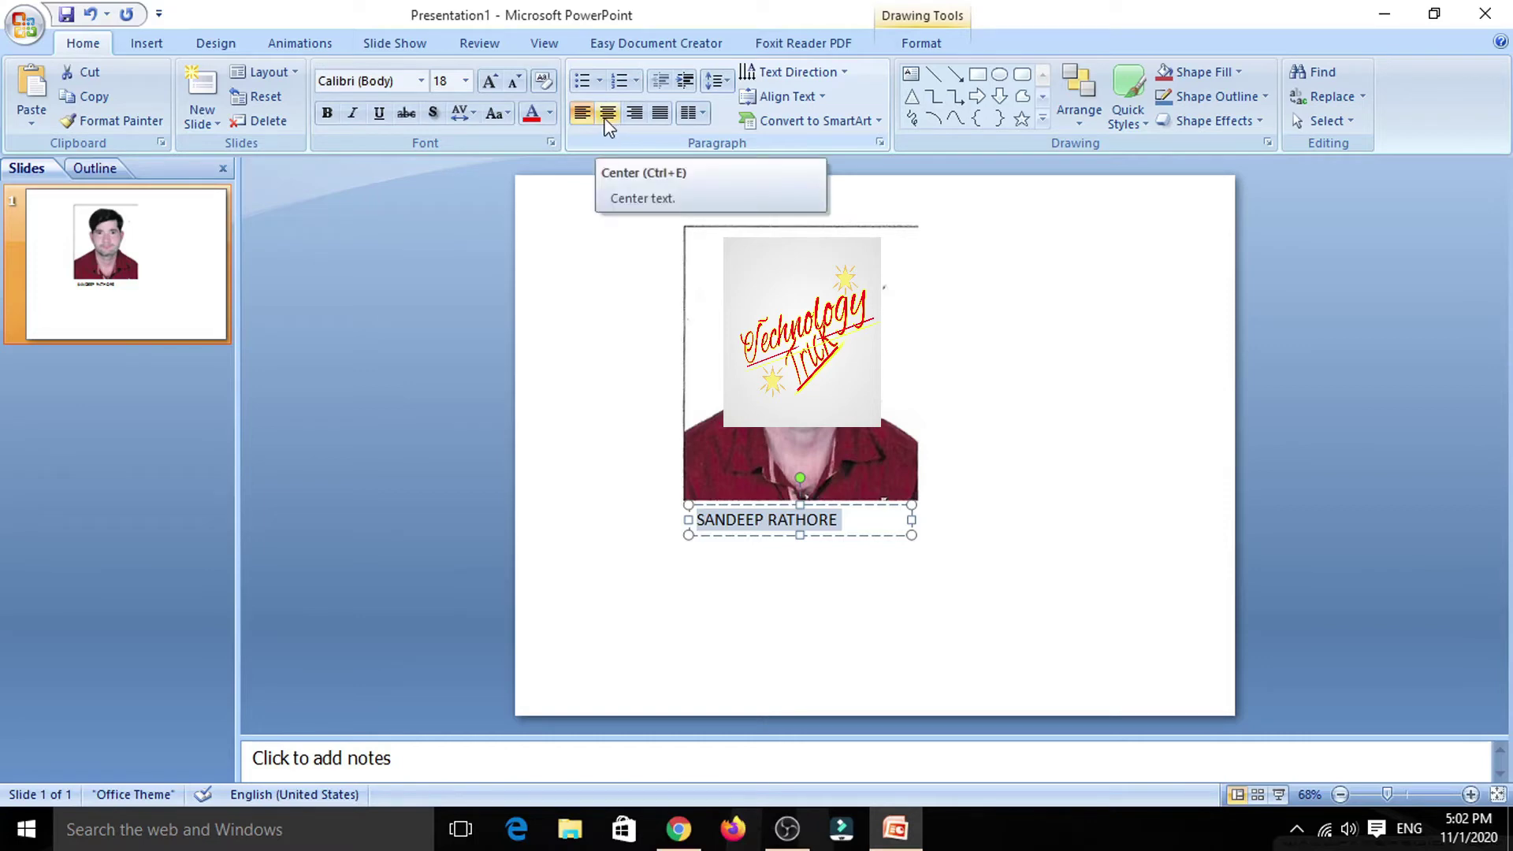
pyautogui.click(607, 115)
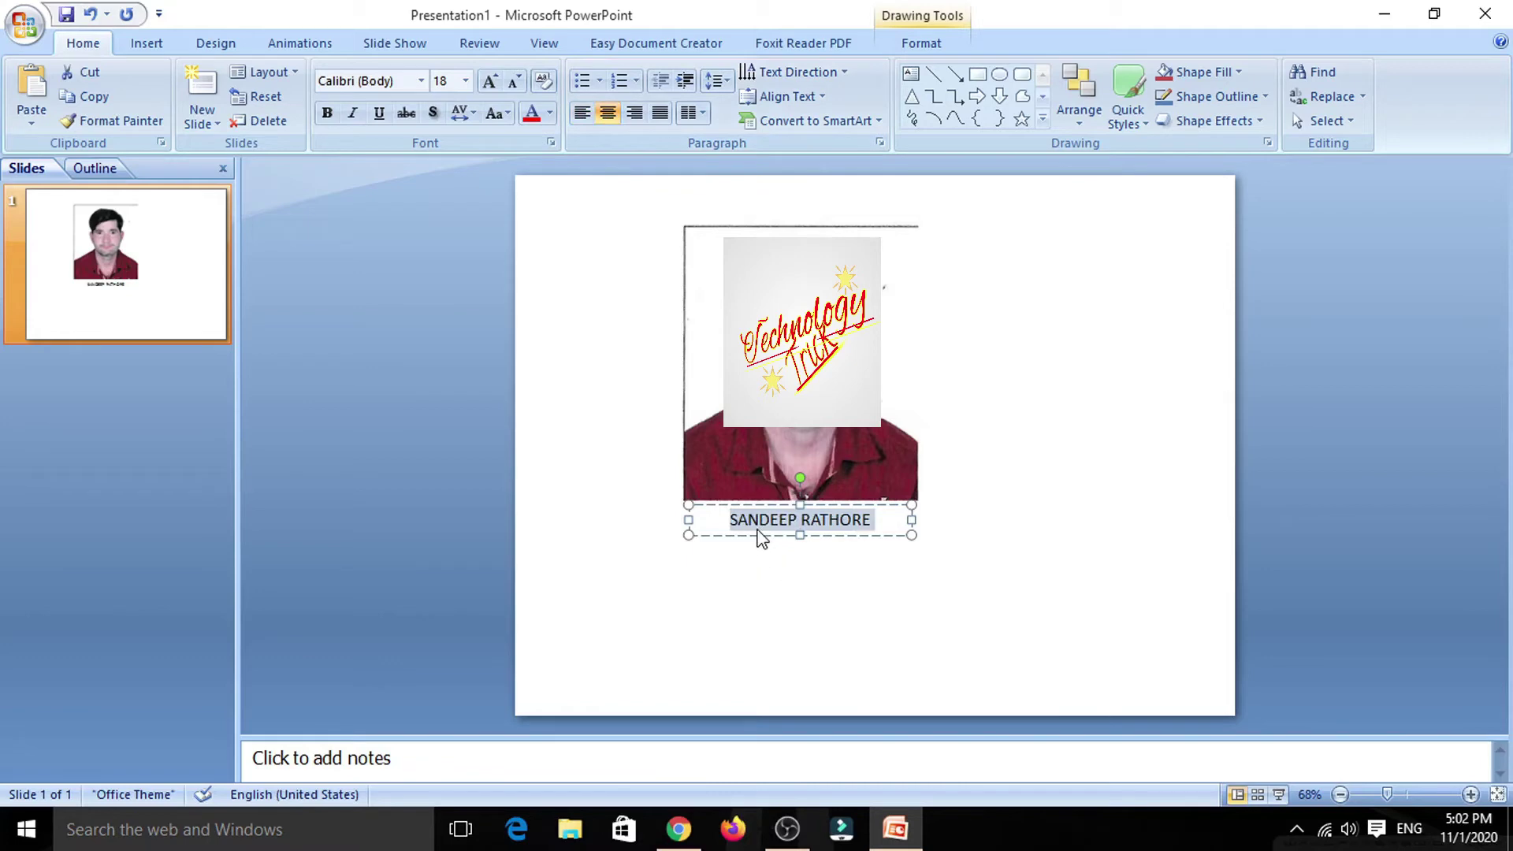
pyautogui.click(878, 520)
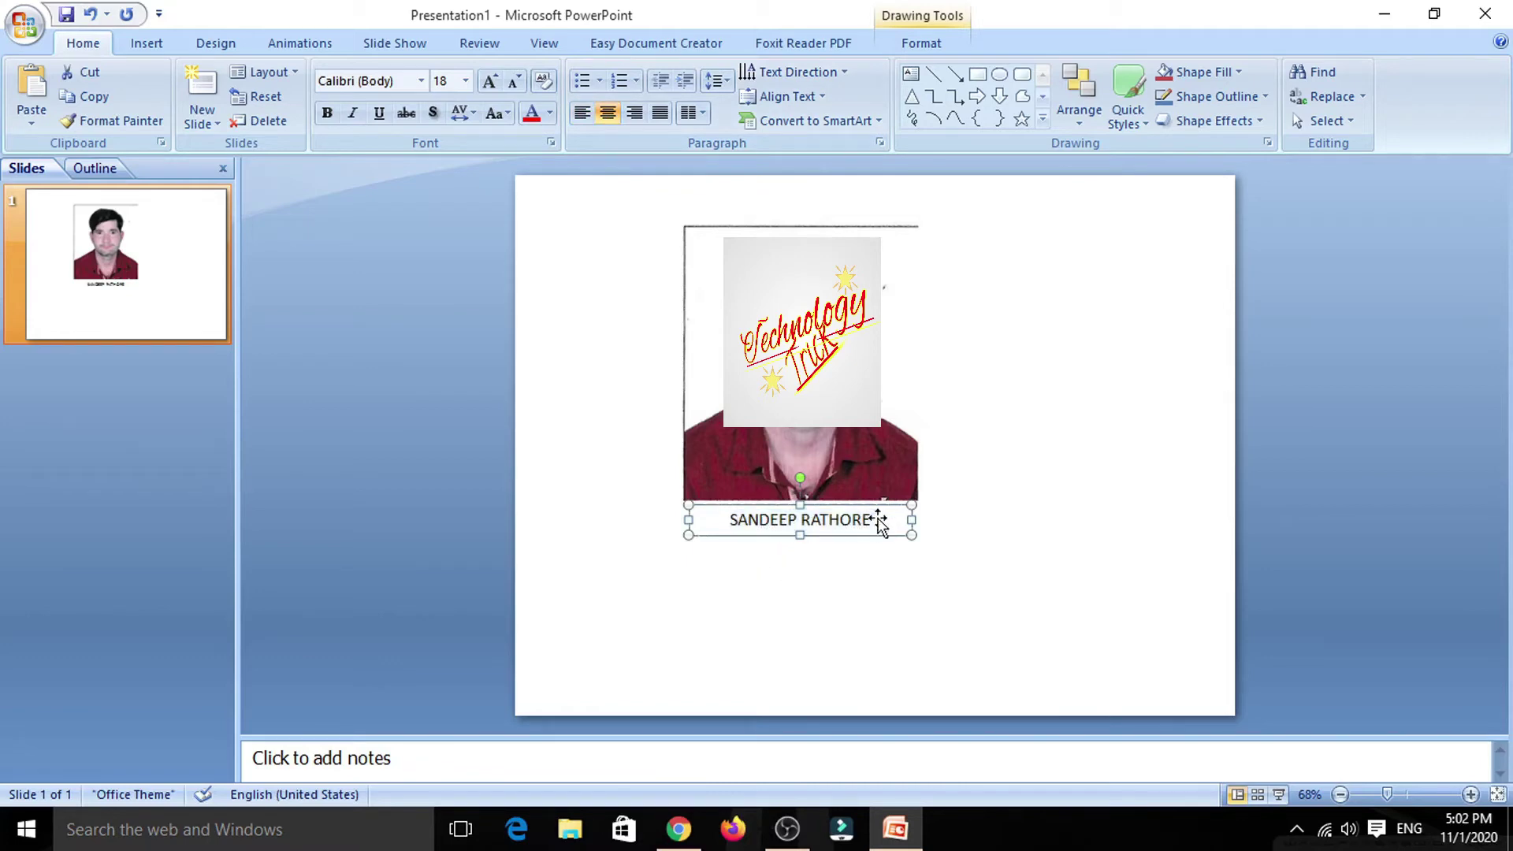
pyautogui.click(876, 522)
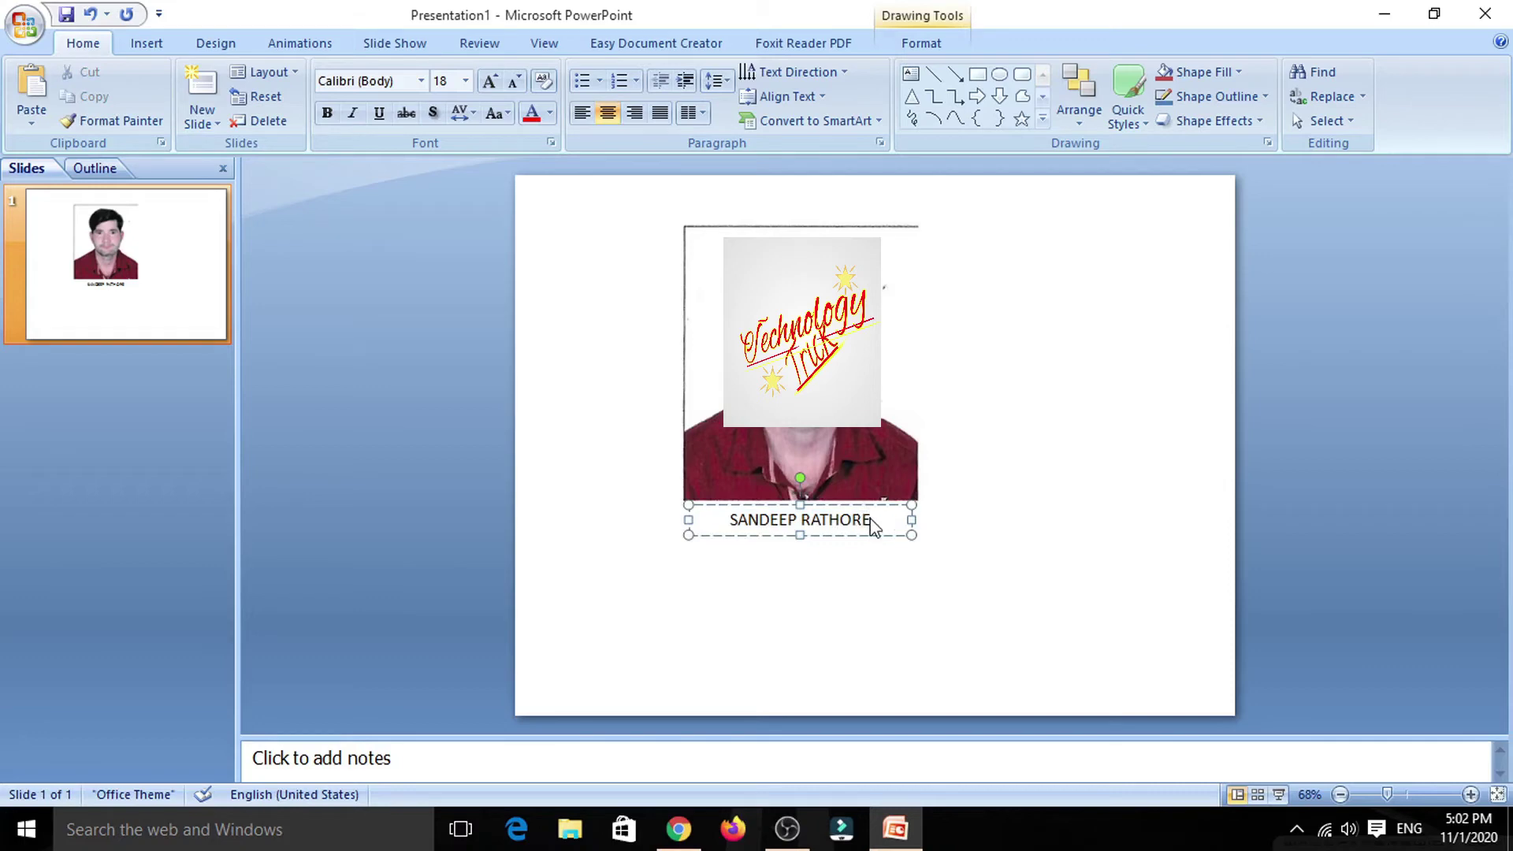
pyautogui.press('Return')
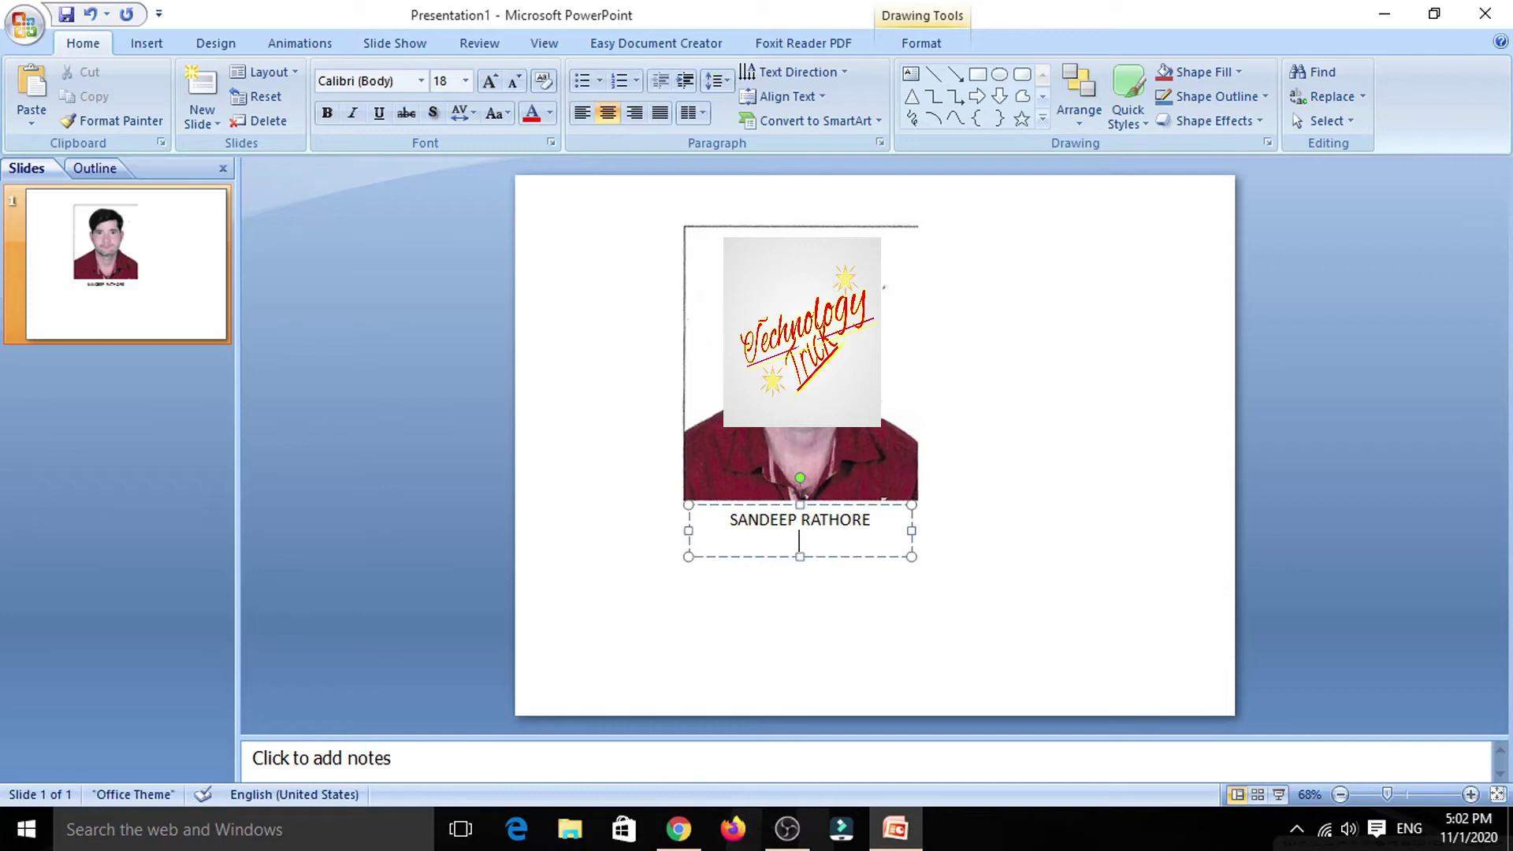
# Type the date 30/10/2020 on the second line and nudge the caption up
pyautogui.write('30/')
pyautogui.write('10/20')
pyautogui.write('20')
pyautogui.click(830, 507)
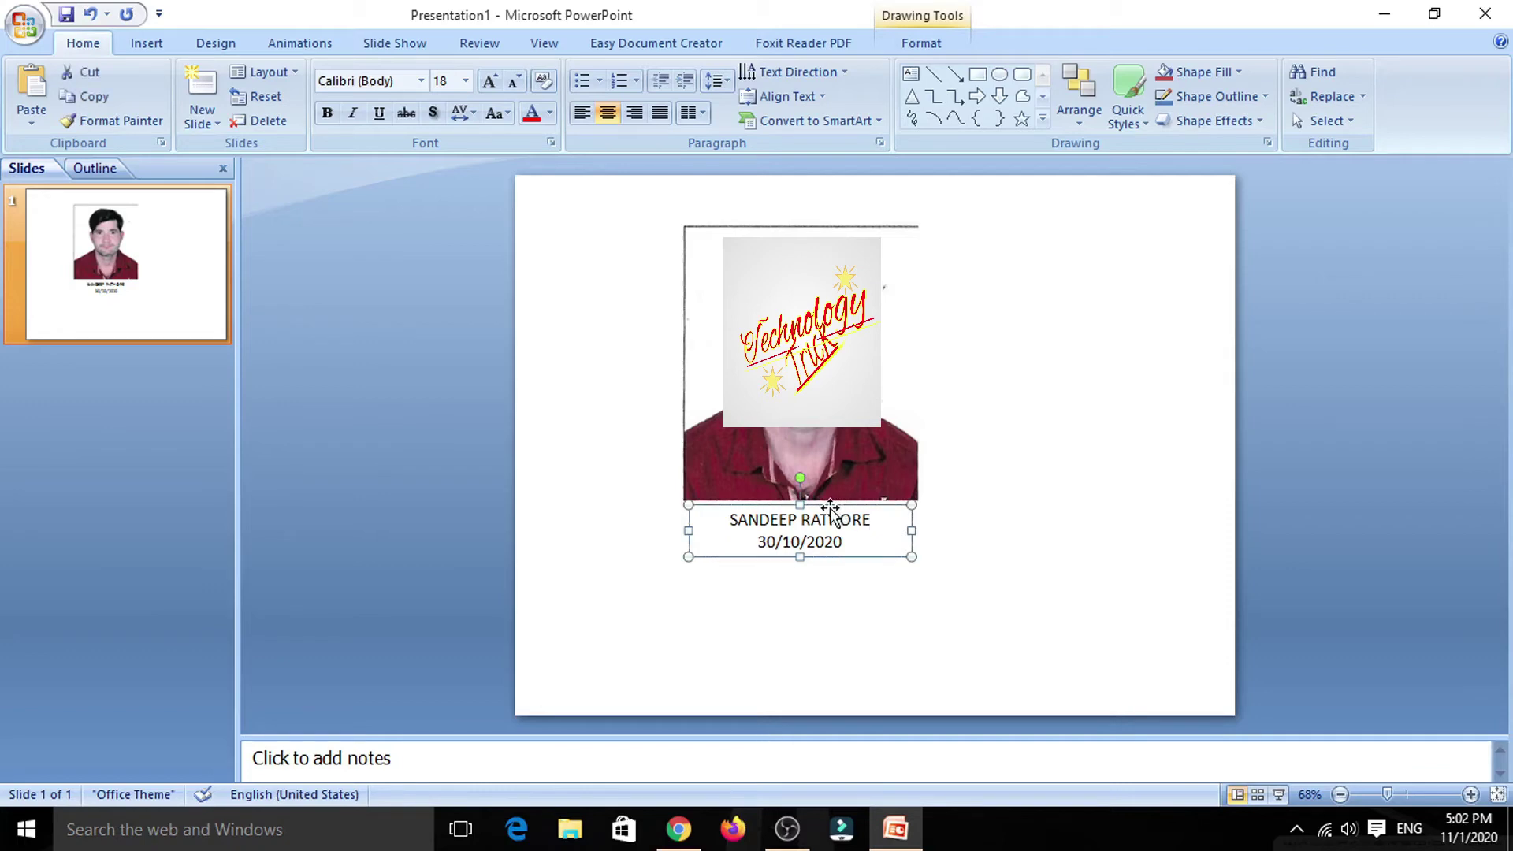
pyautogui.press('Up')
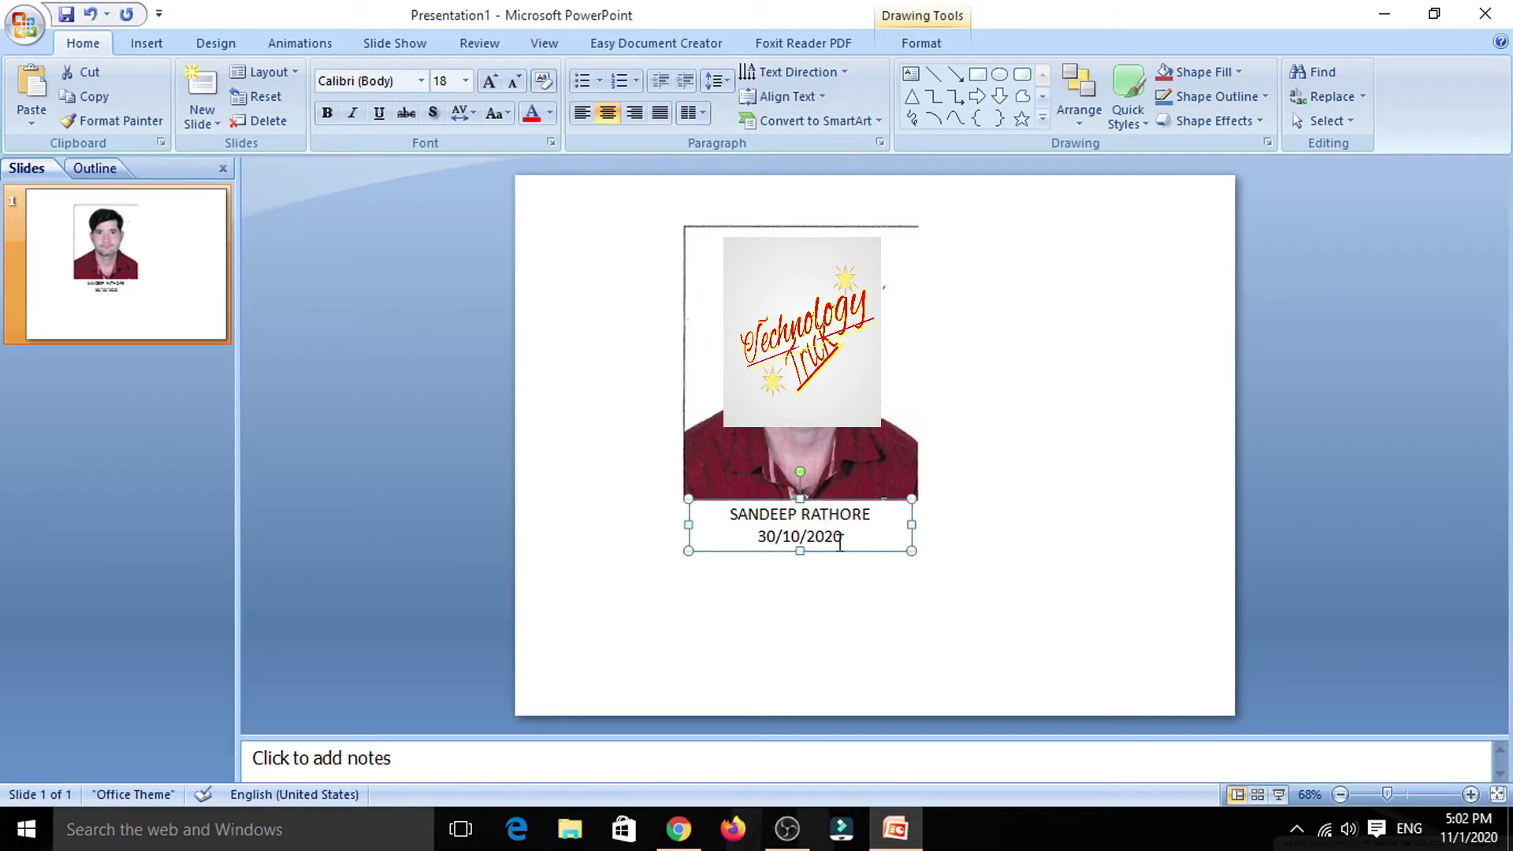
# Make both caption lines bold and increase the font size to 20
pyautogui.moveTo(844, 536); pyautogui.dragTo(743, 513)
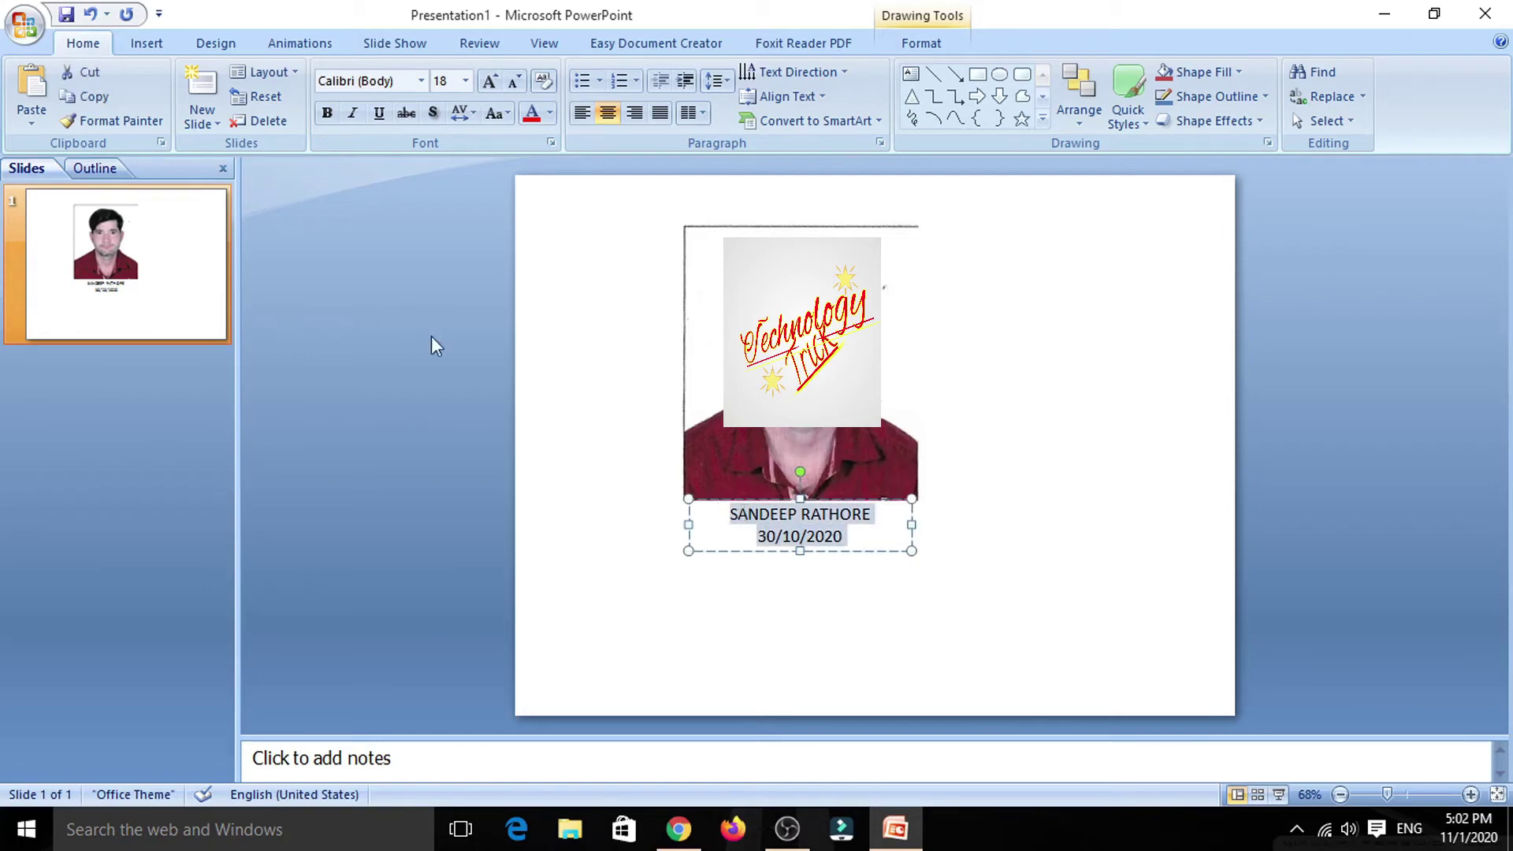
pyautogui.click(325, 114)
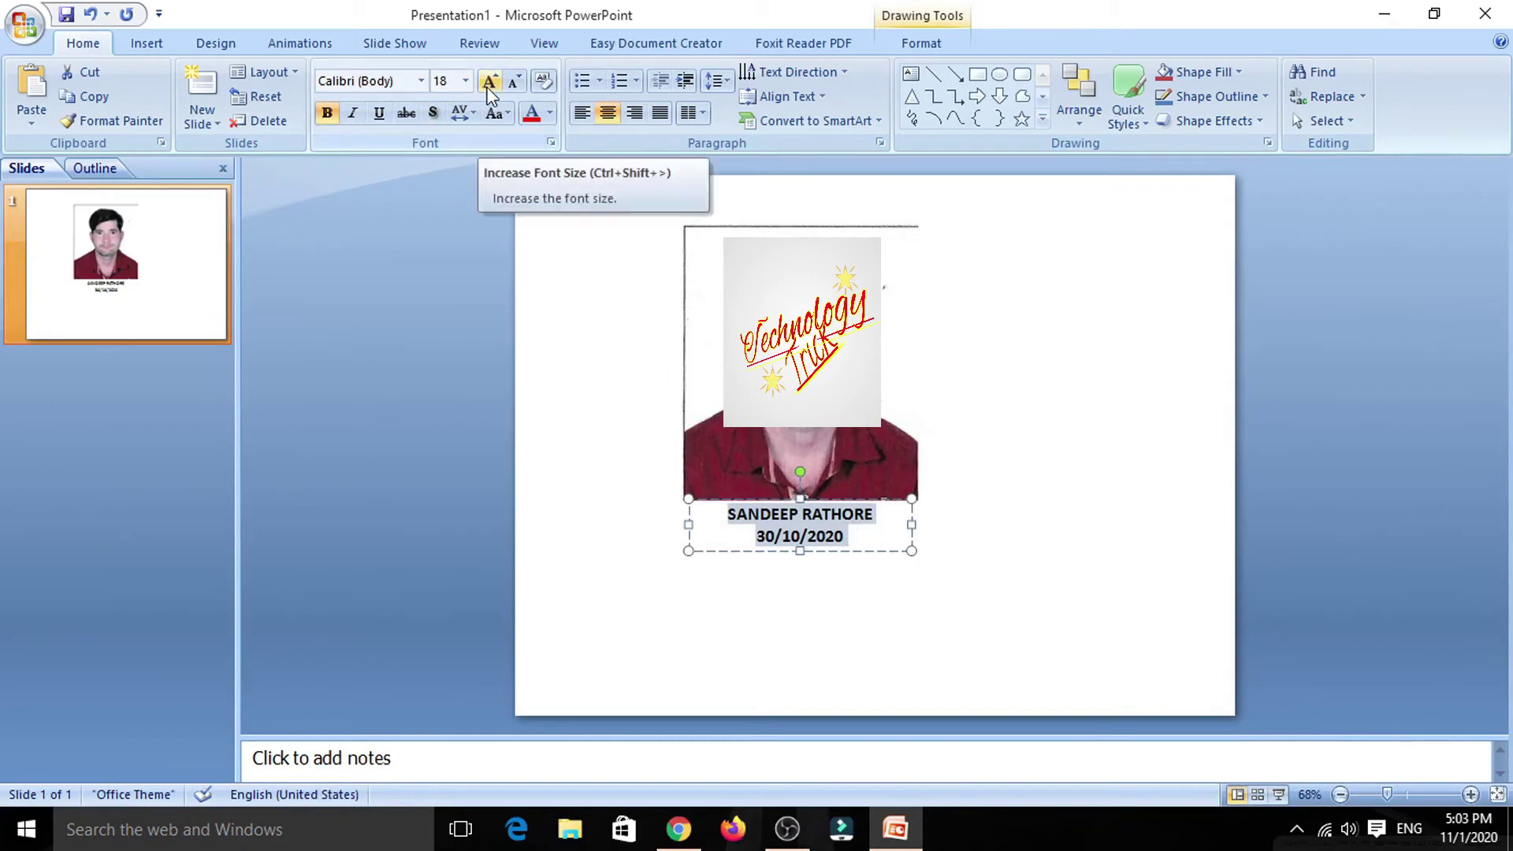
pyautogui.click(489, 82)
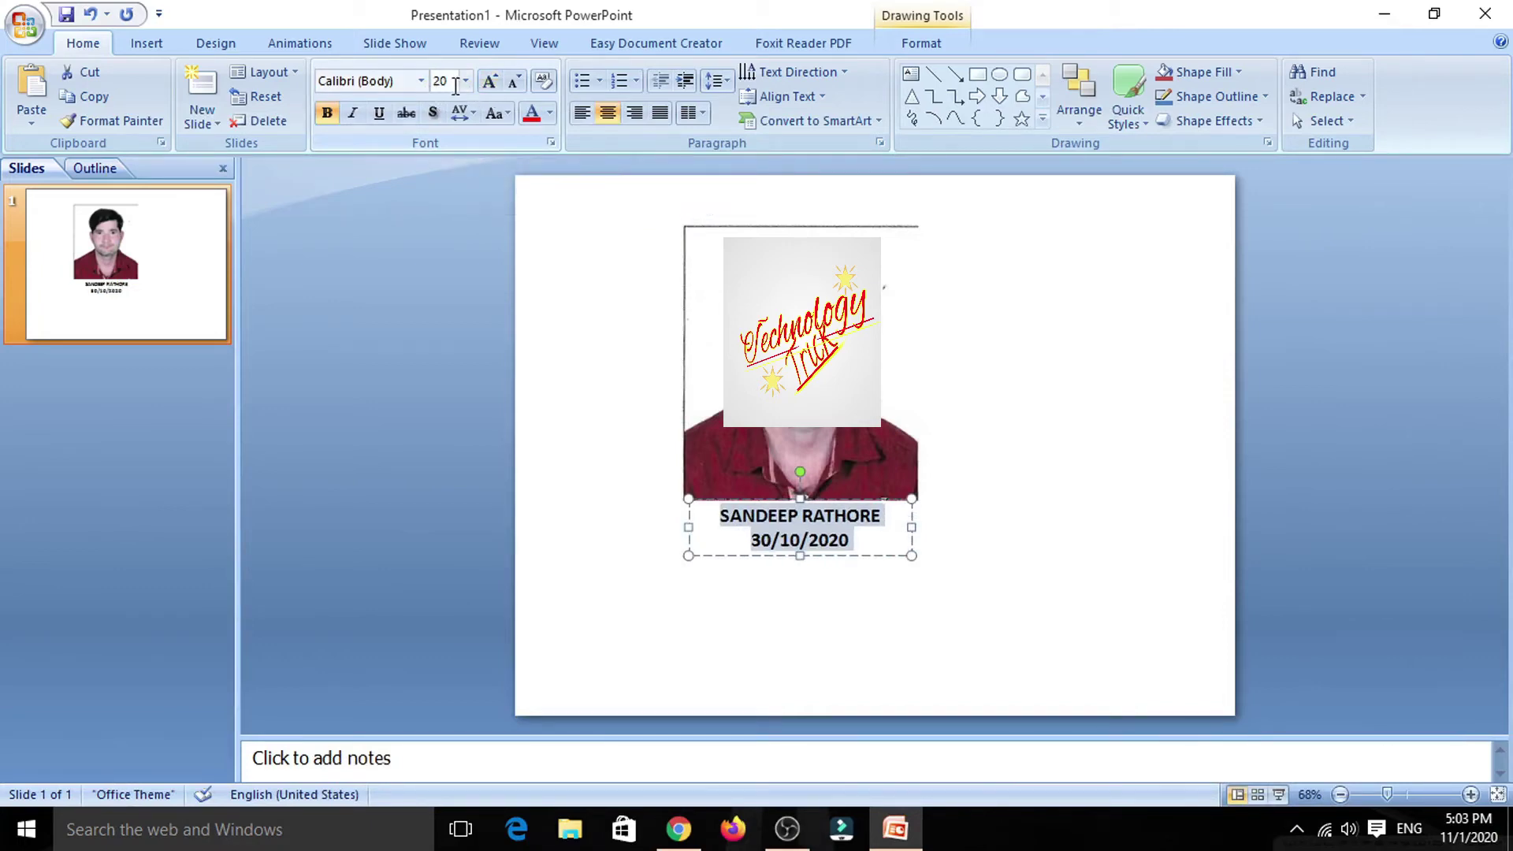
pyautogui.click(465, 82)
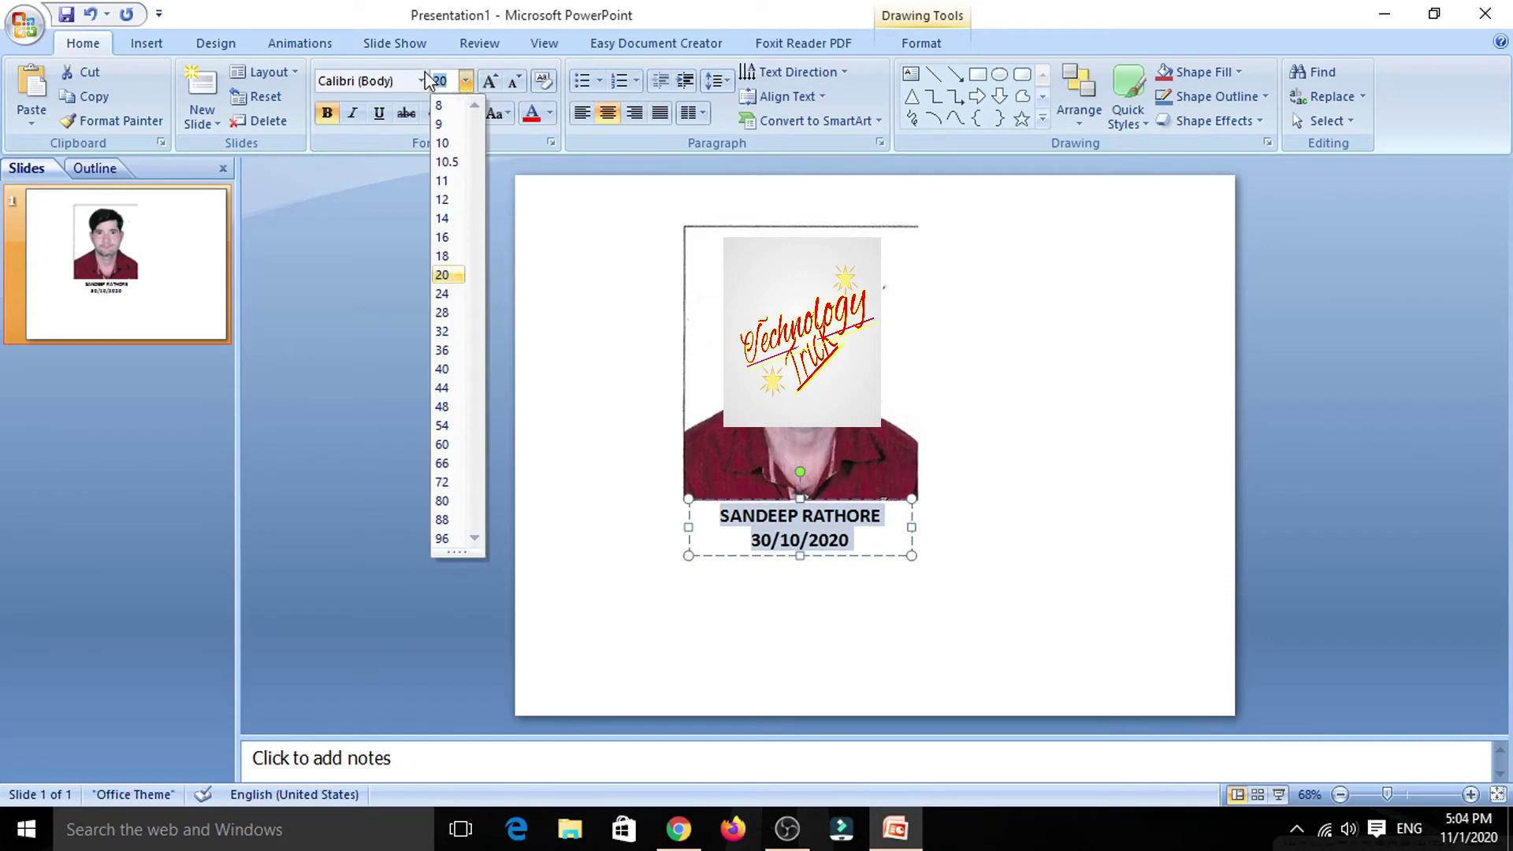
# Change the caption font to Arial Black
pyautogui.click(424, 73)
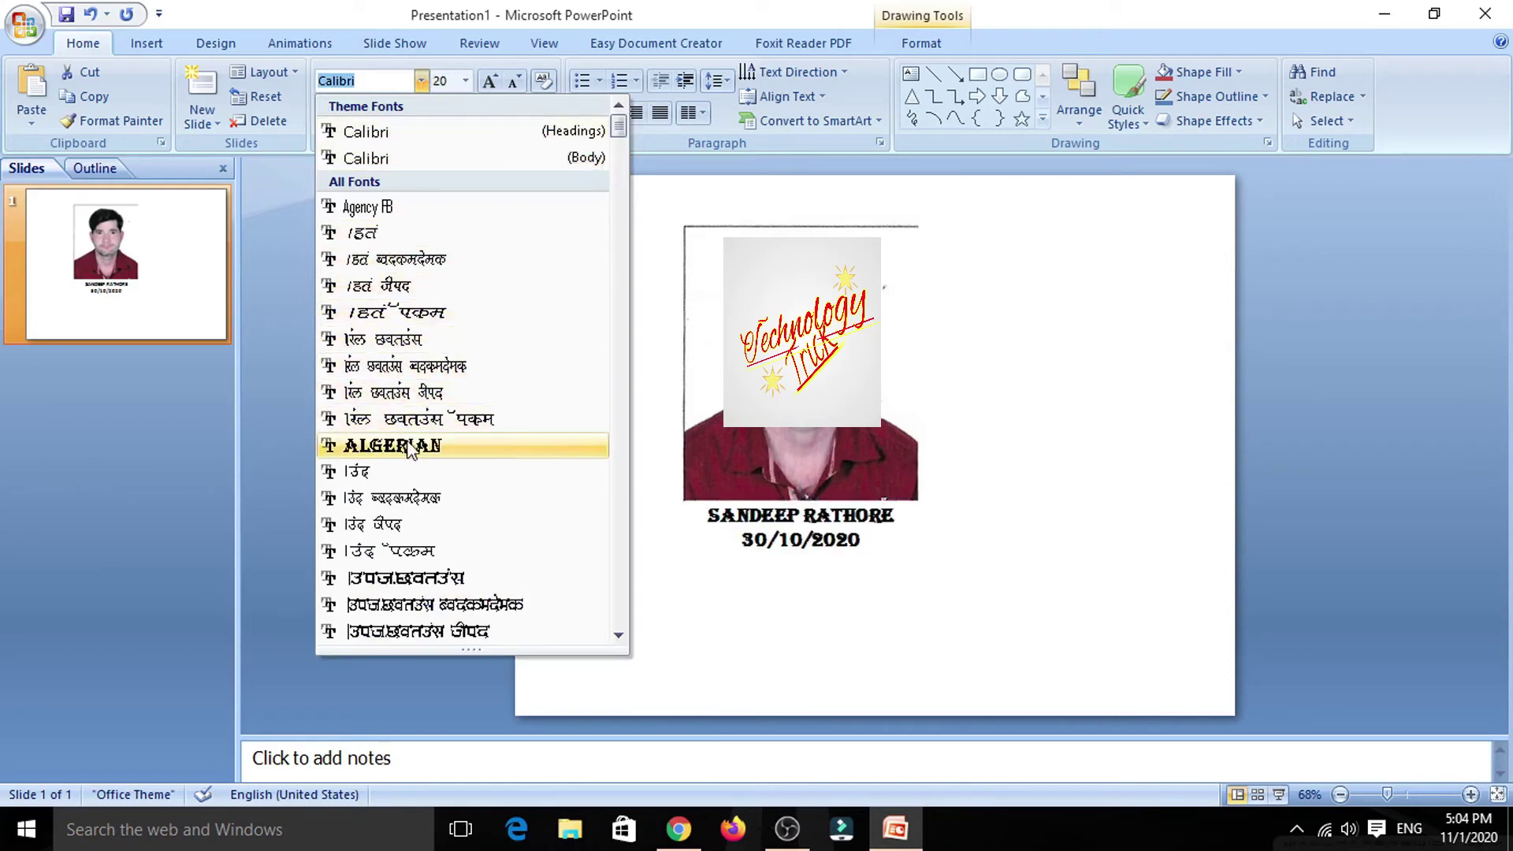
pyautogui.scroll(-5, 409, 469)
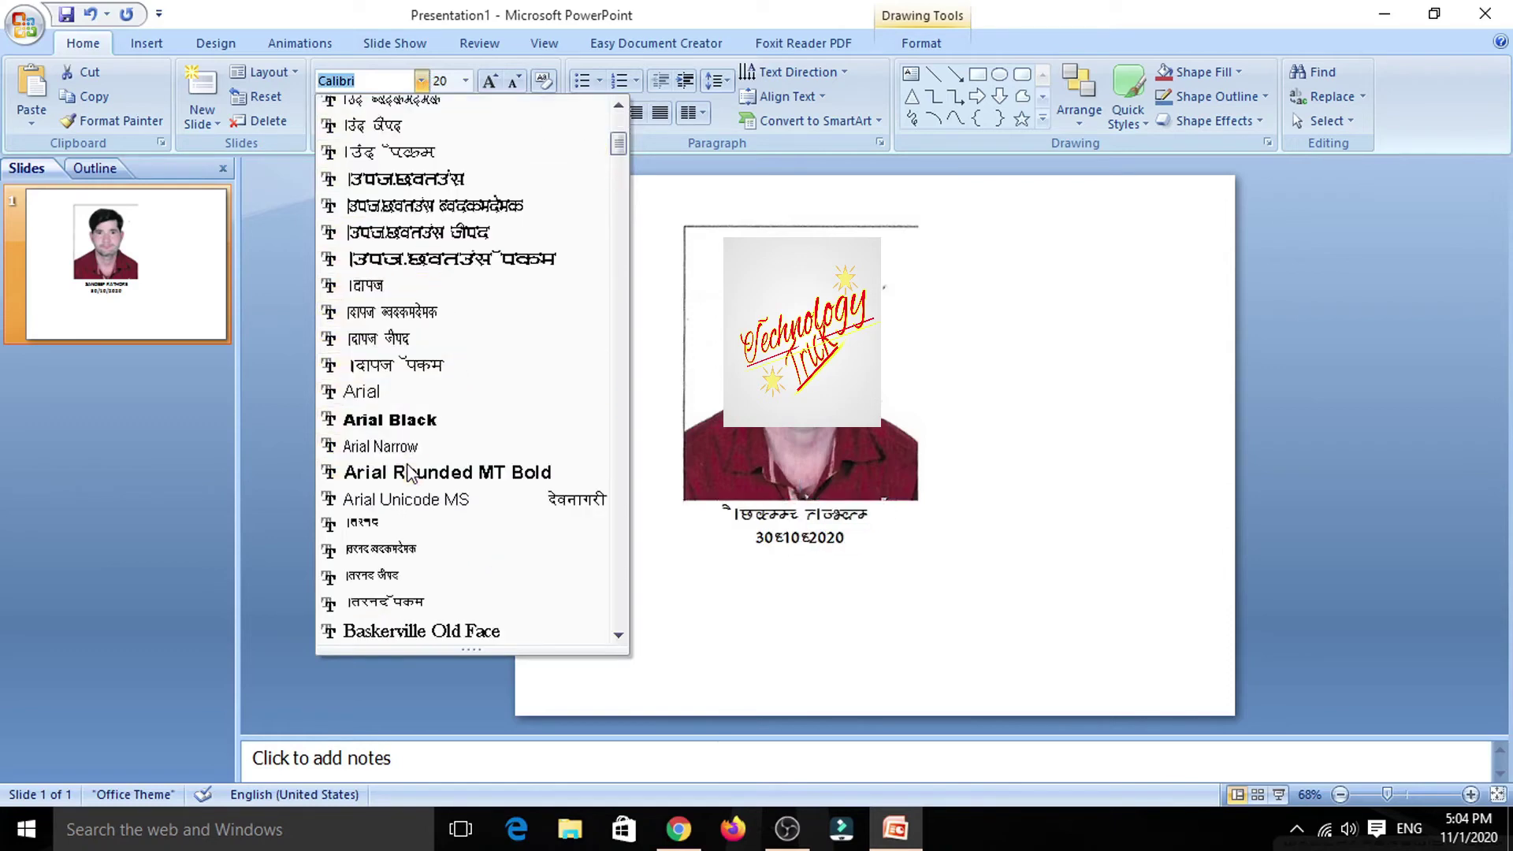
pyautogui.click(390, 420)
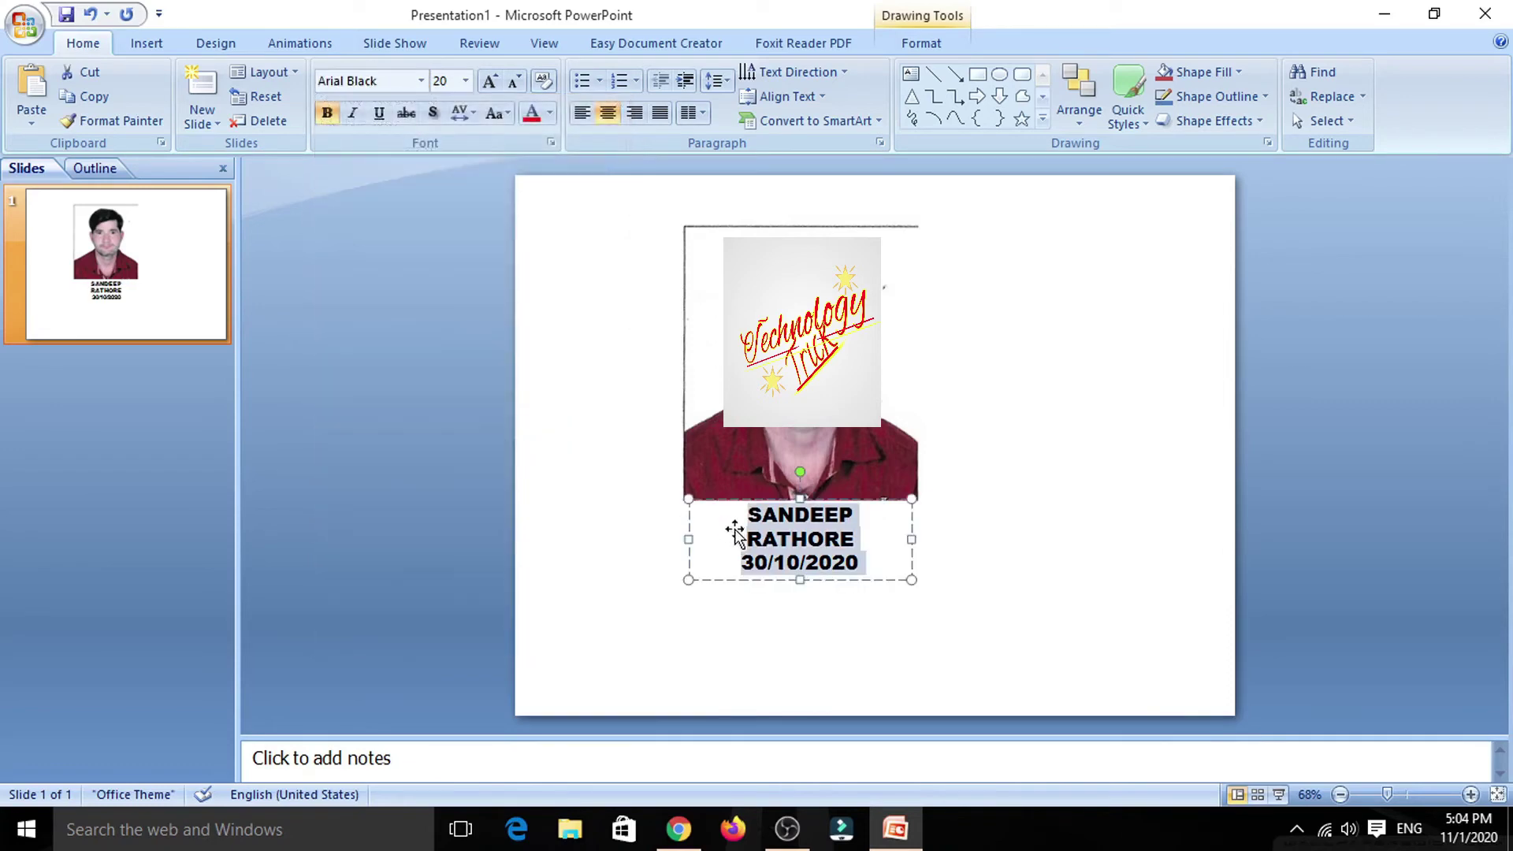
# Widen the caption box so the name fits on one line, nudging it right
pyautogui.moveTo(663, 539); pyautogui.dragTo(664, 540)
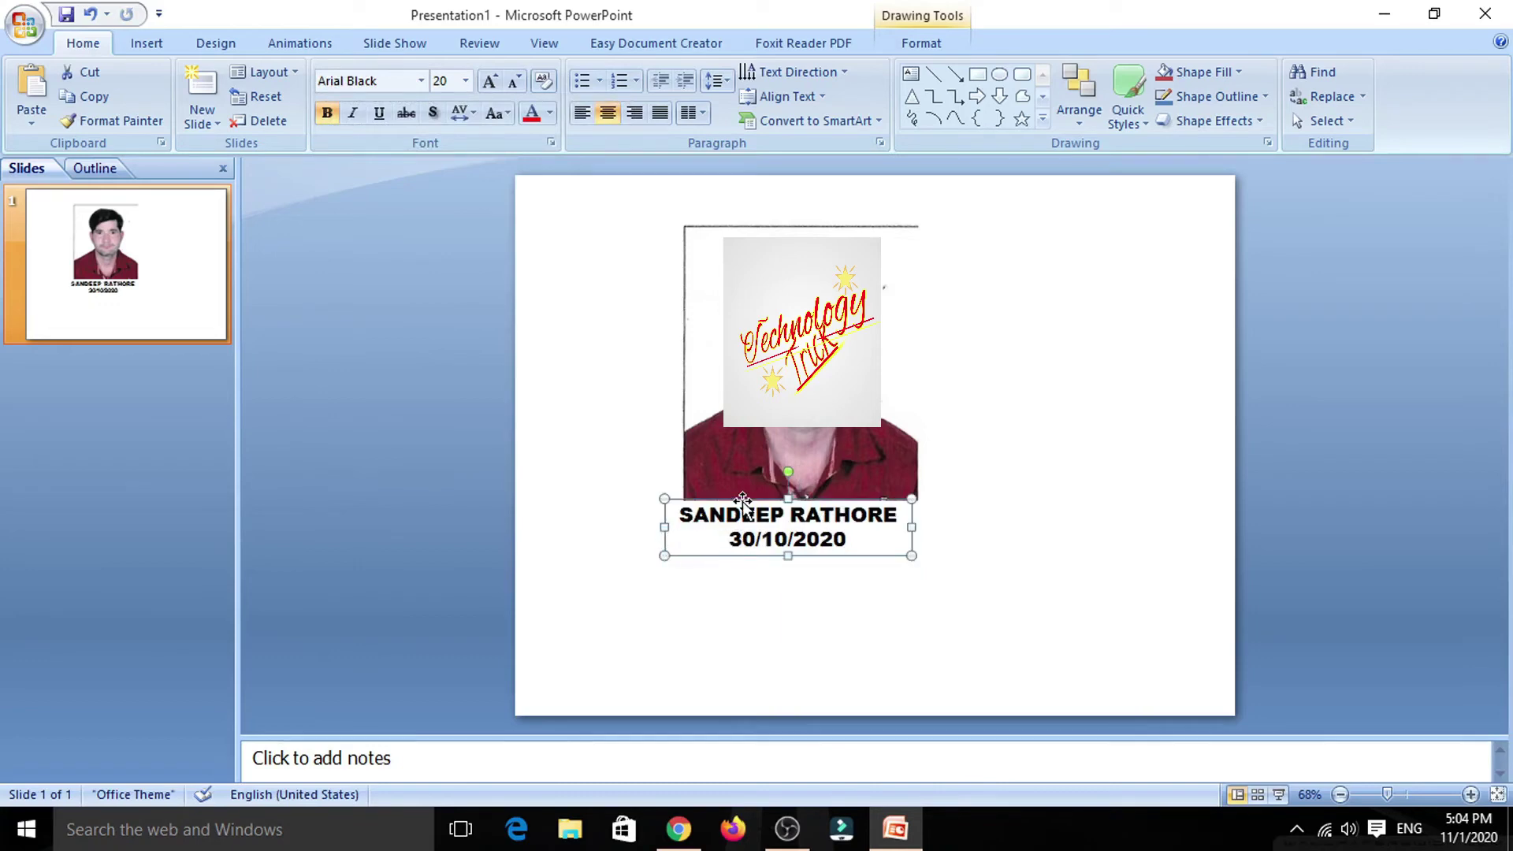
pyautogui.press('Right')
pyautogui.press('Right')
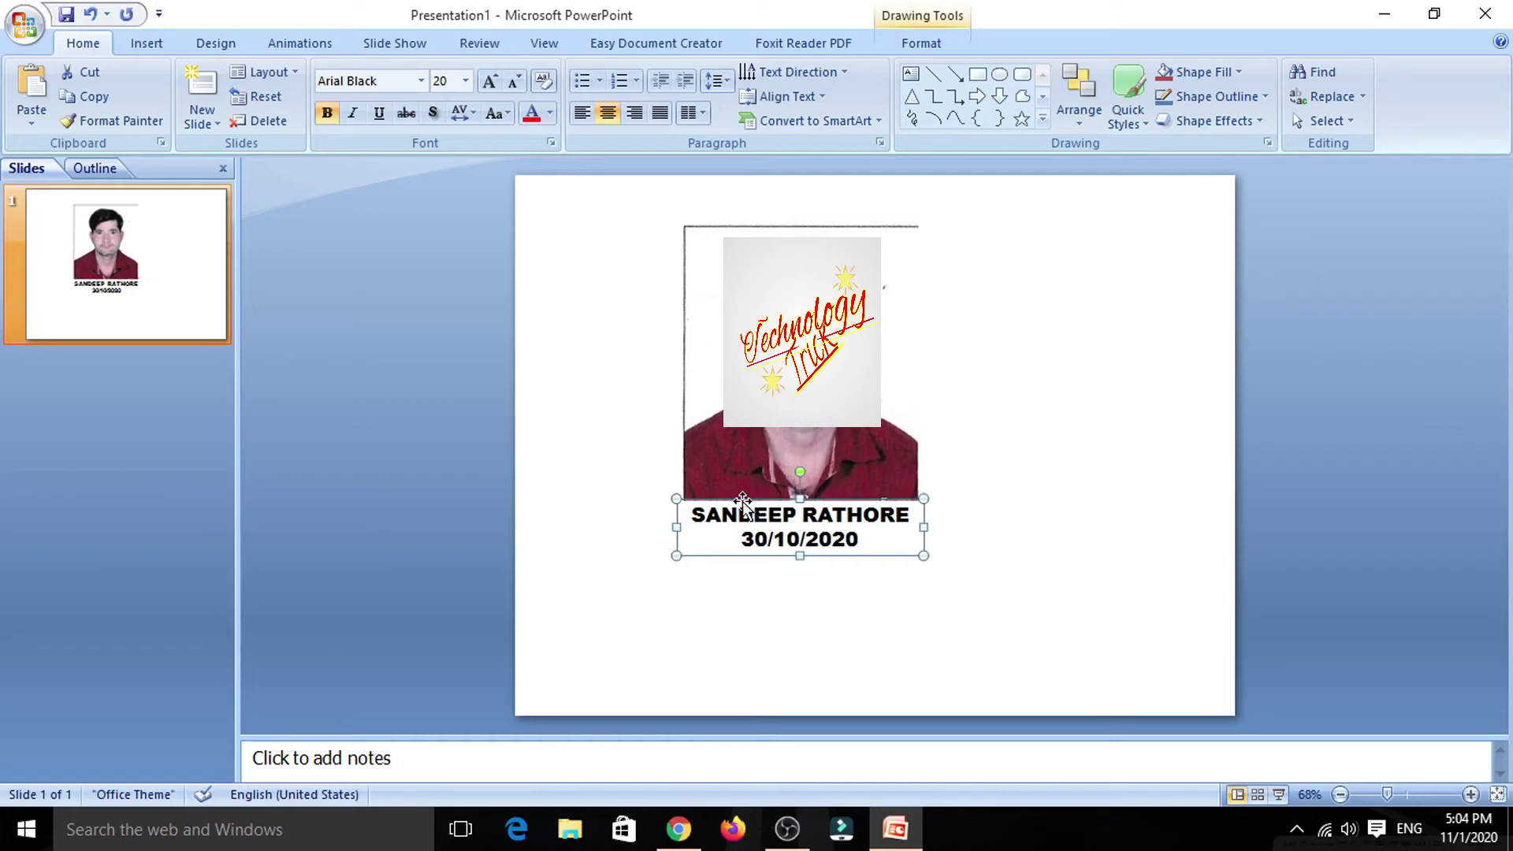
pyautogui.press('Right')
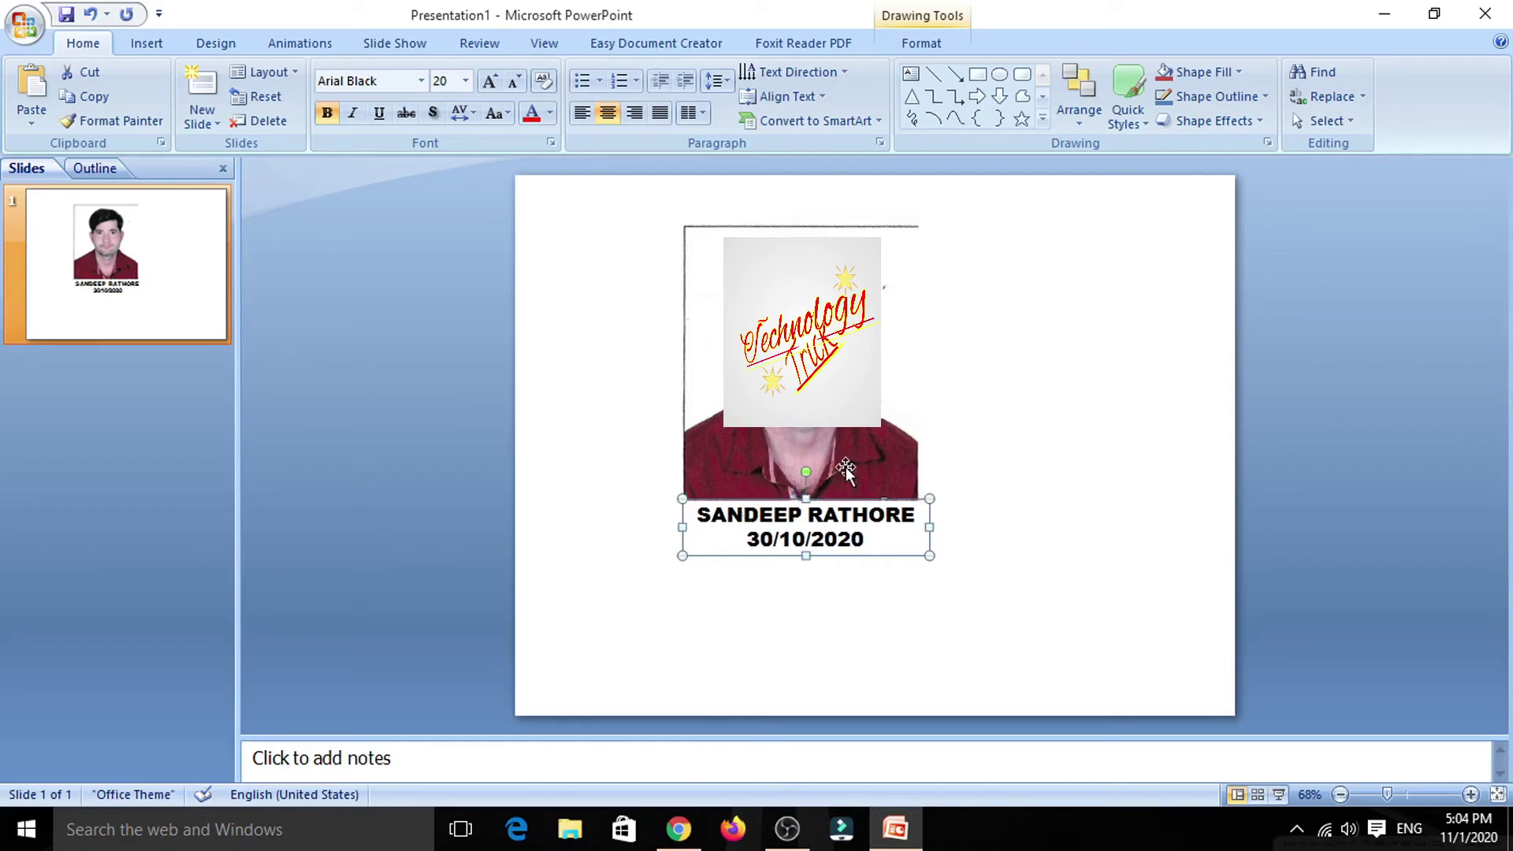
pyautogui.click(997, 442)
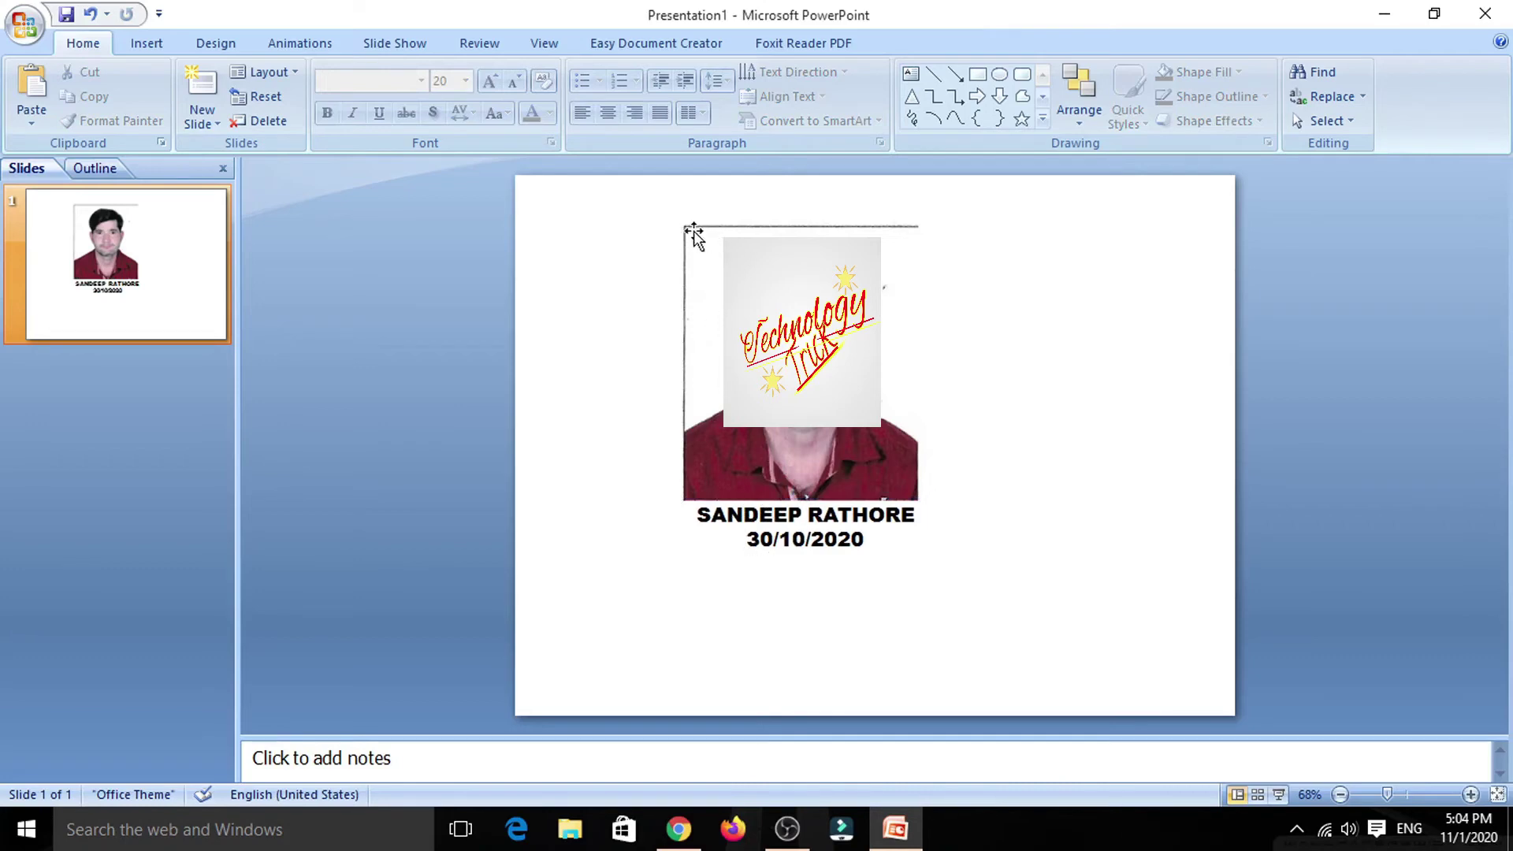
# Draw a rectangle covering the photo and its caption
pyautogui.click(983, 77)
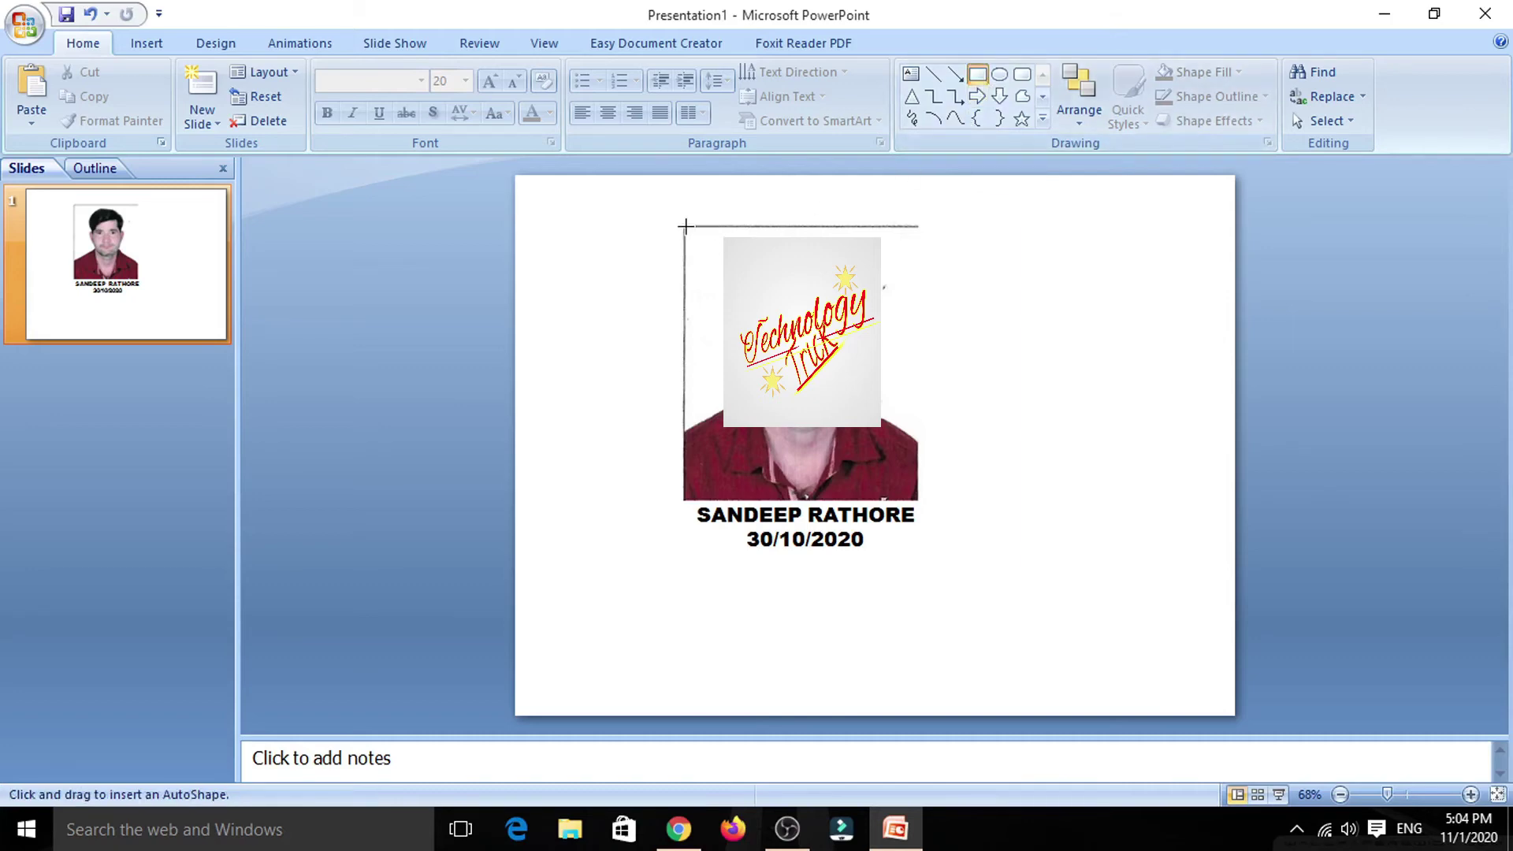
pyautogui.moveTo(684, 225)
pyautogui.mouseDown()
pyautogui.moveTo(922, 480)
pyautogui.moveTo(920, 555)
pyautogui.mouseUp()
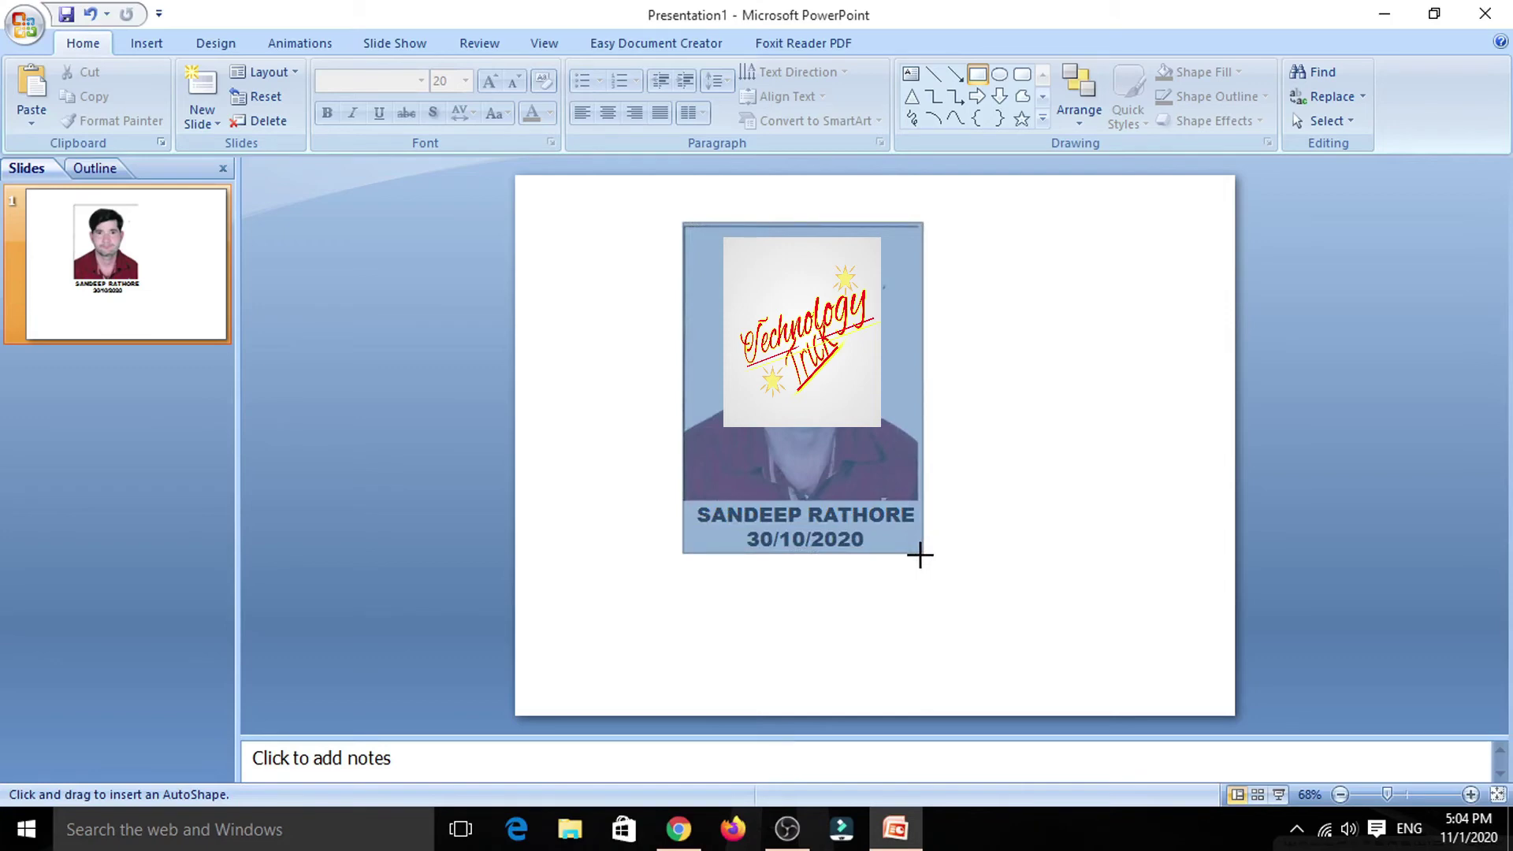
pyautogui.moveTo(919, 555); pyautogui.dragTo(920, 555)
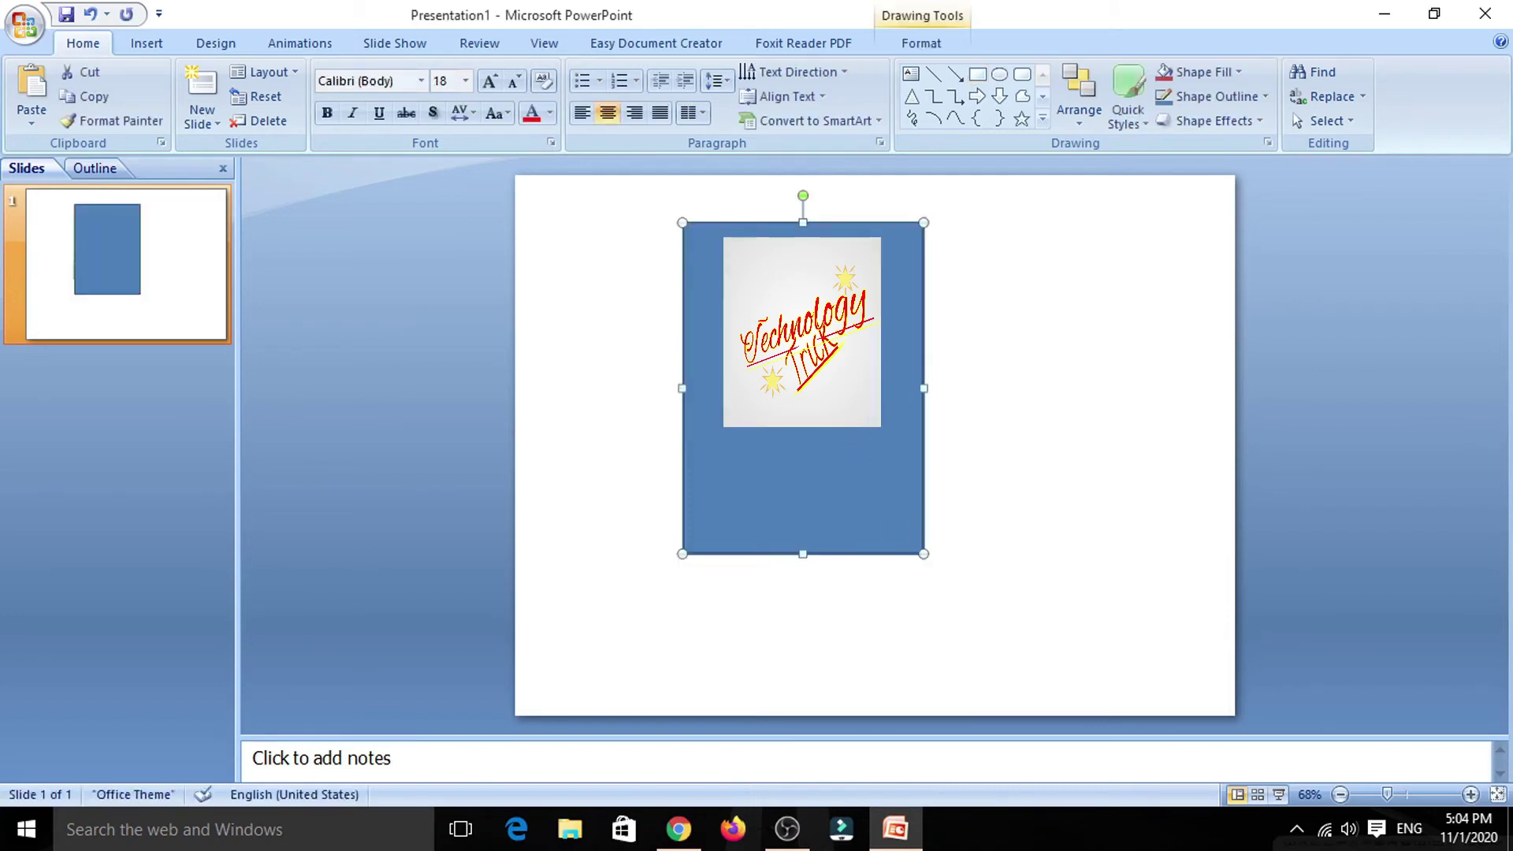
# Set the rectangle to No Fill with a black outline
pyautogui.click(1216, 71)
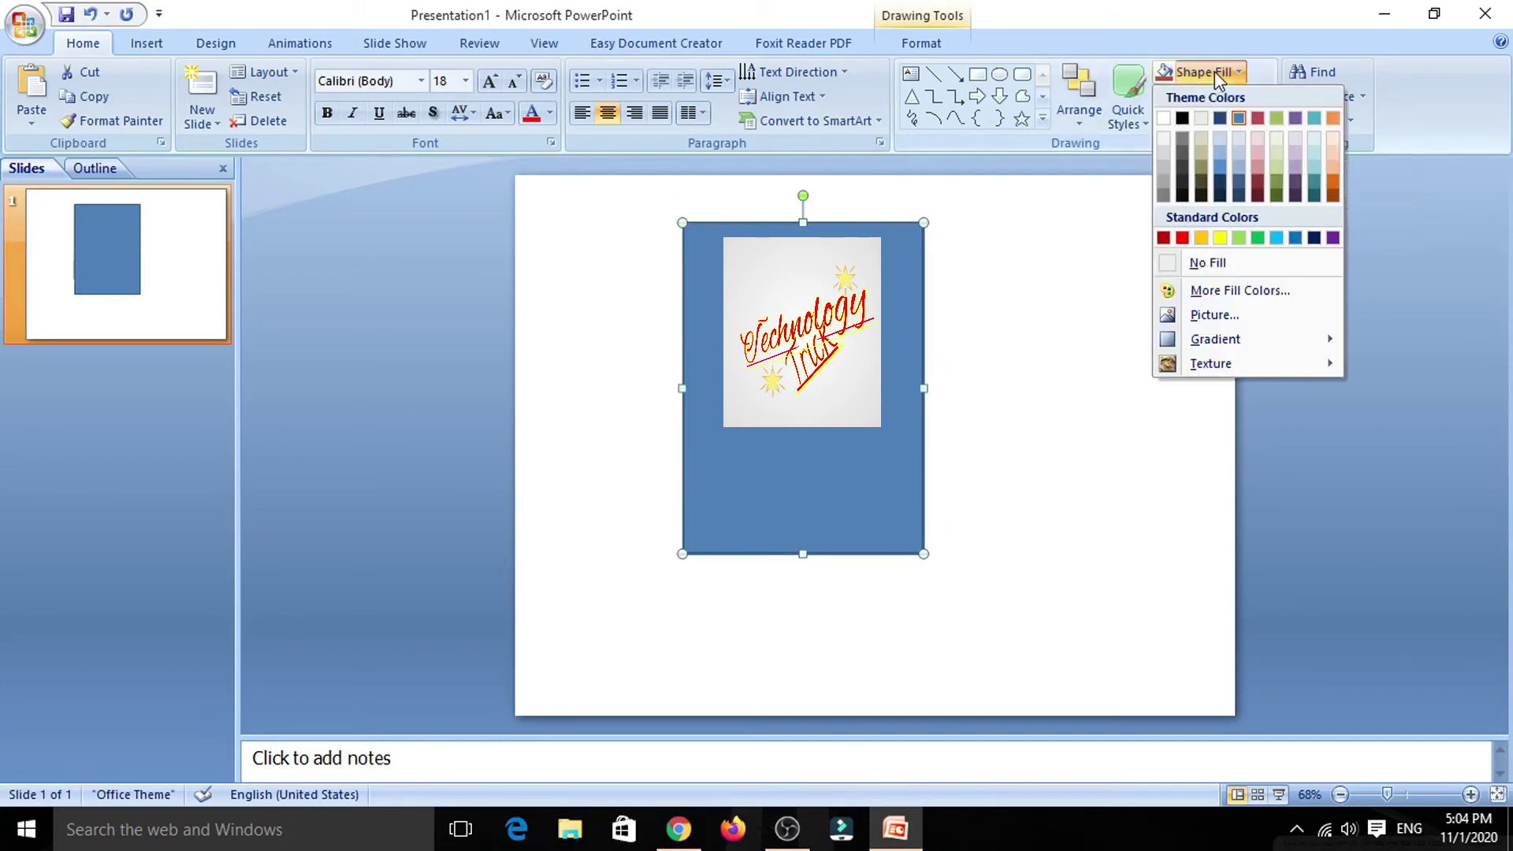
pyautogui.click(1225, 268)
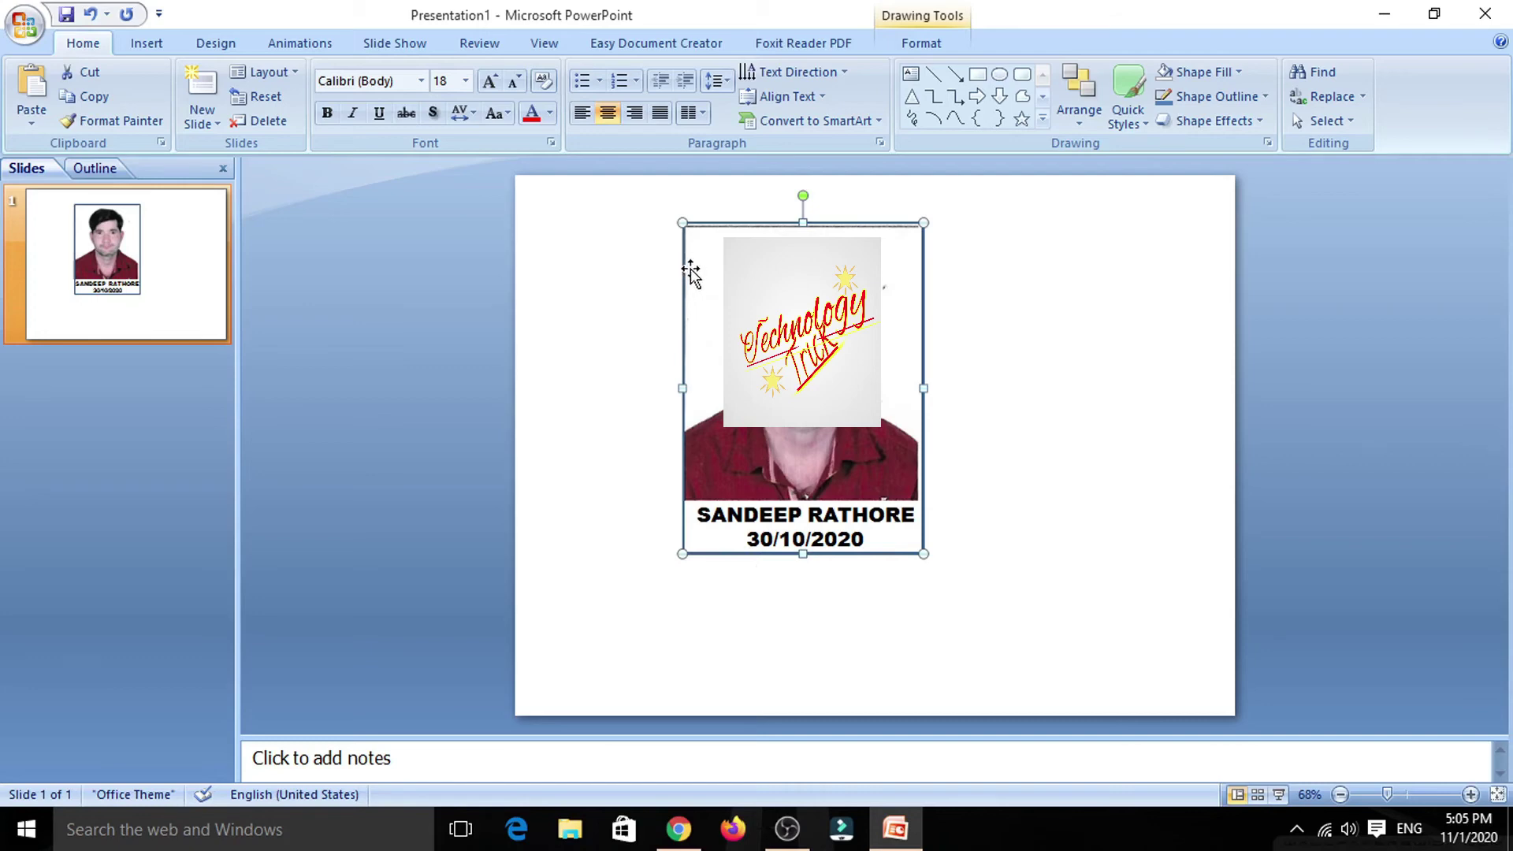
pyautogui.click(1190, 98)
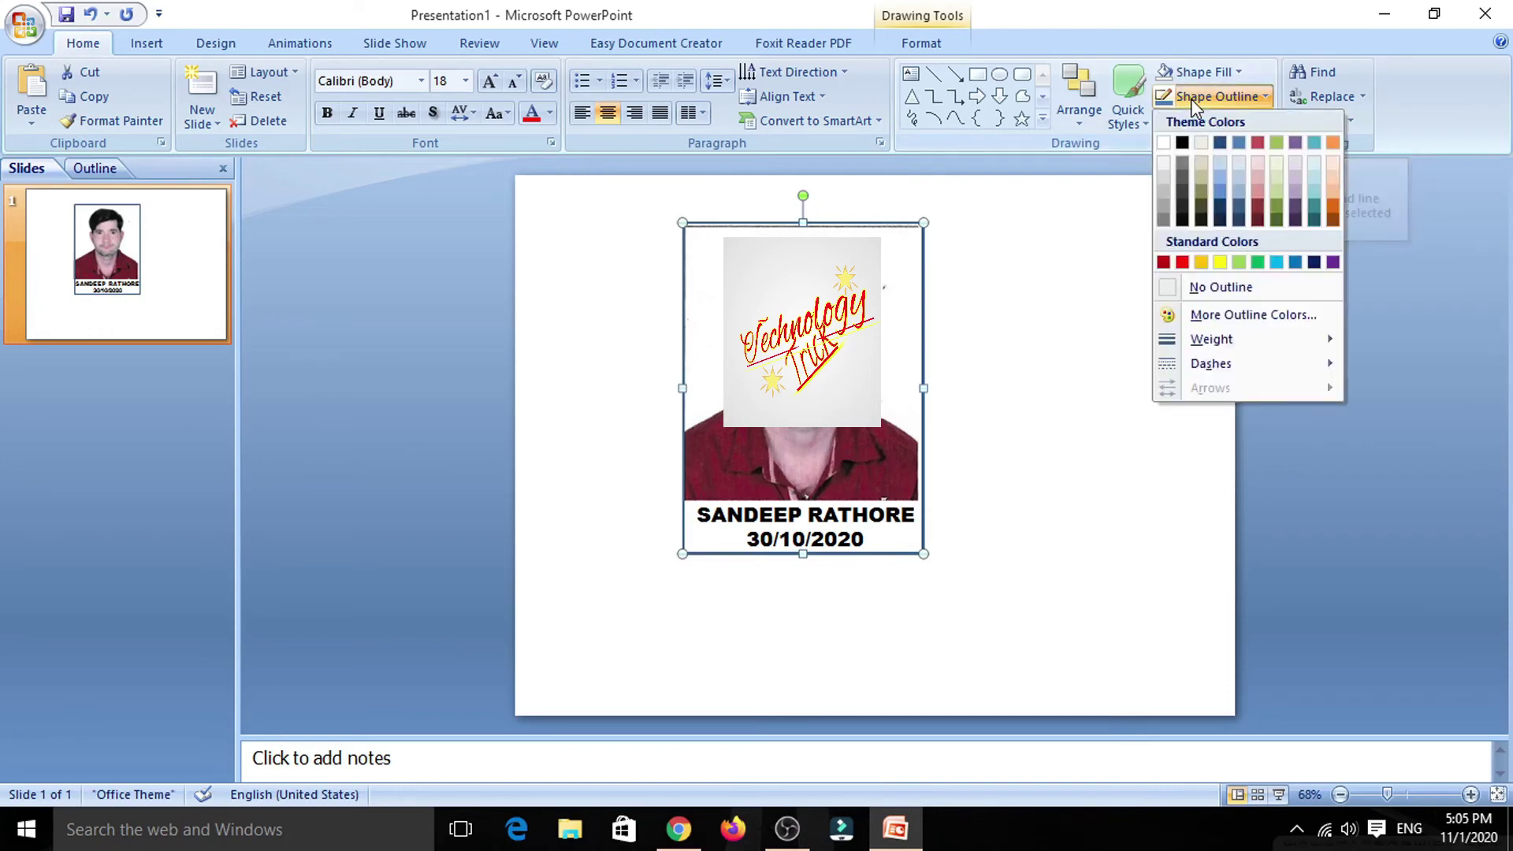
pyautogui.click(1181, 221)
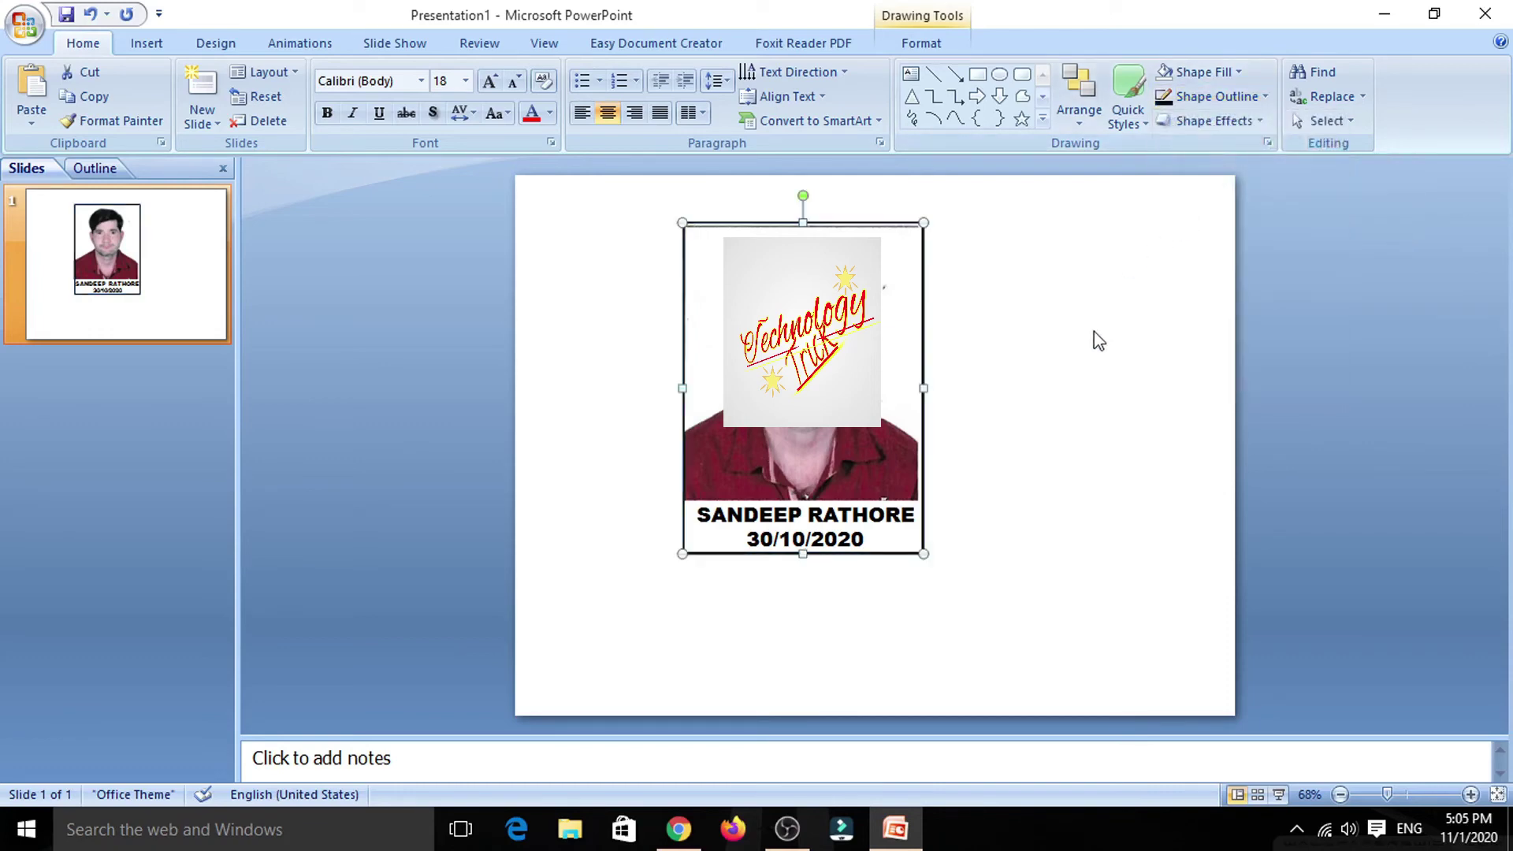
# Select all with Ctrl+A, group photo, caption and frame, and shift the group right and down
pyautogui.click(1075, 358)
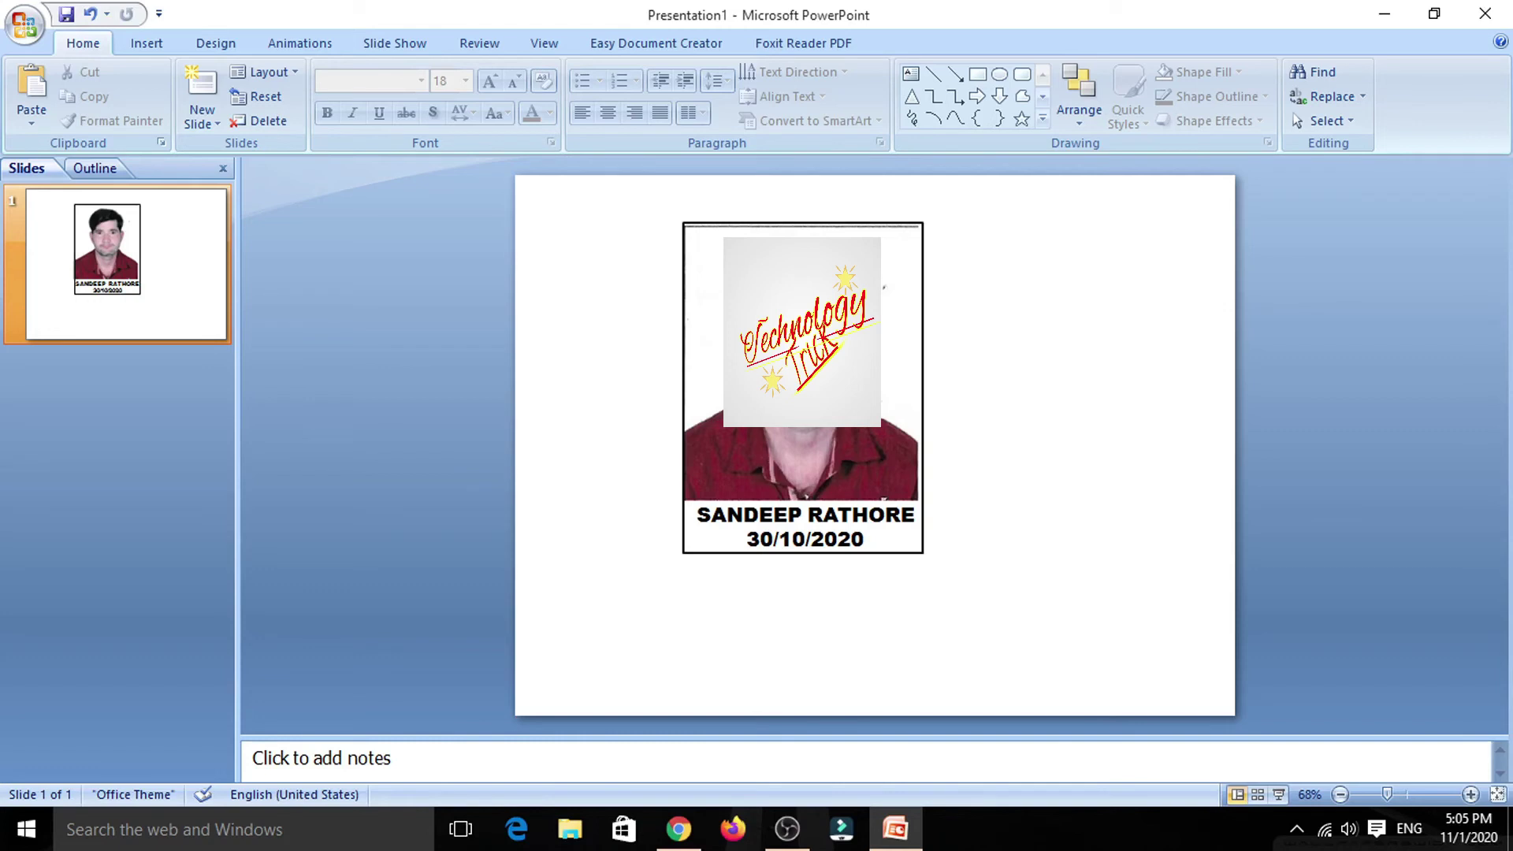
pyautogui.click(866, 465)
pyautogui.click(842, 624)
pyautogui.hotkey('ctrl', 'a')
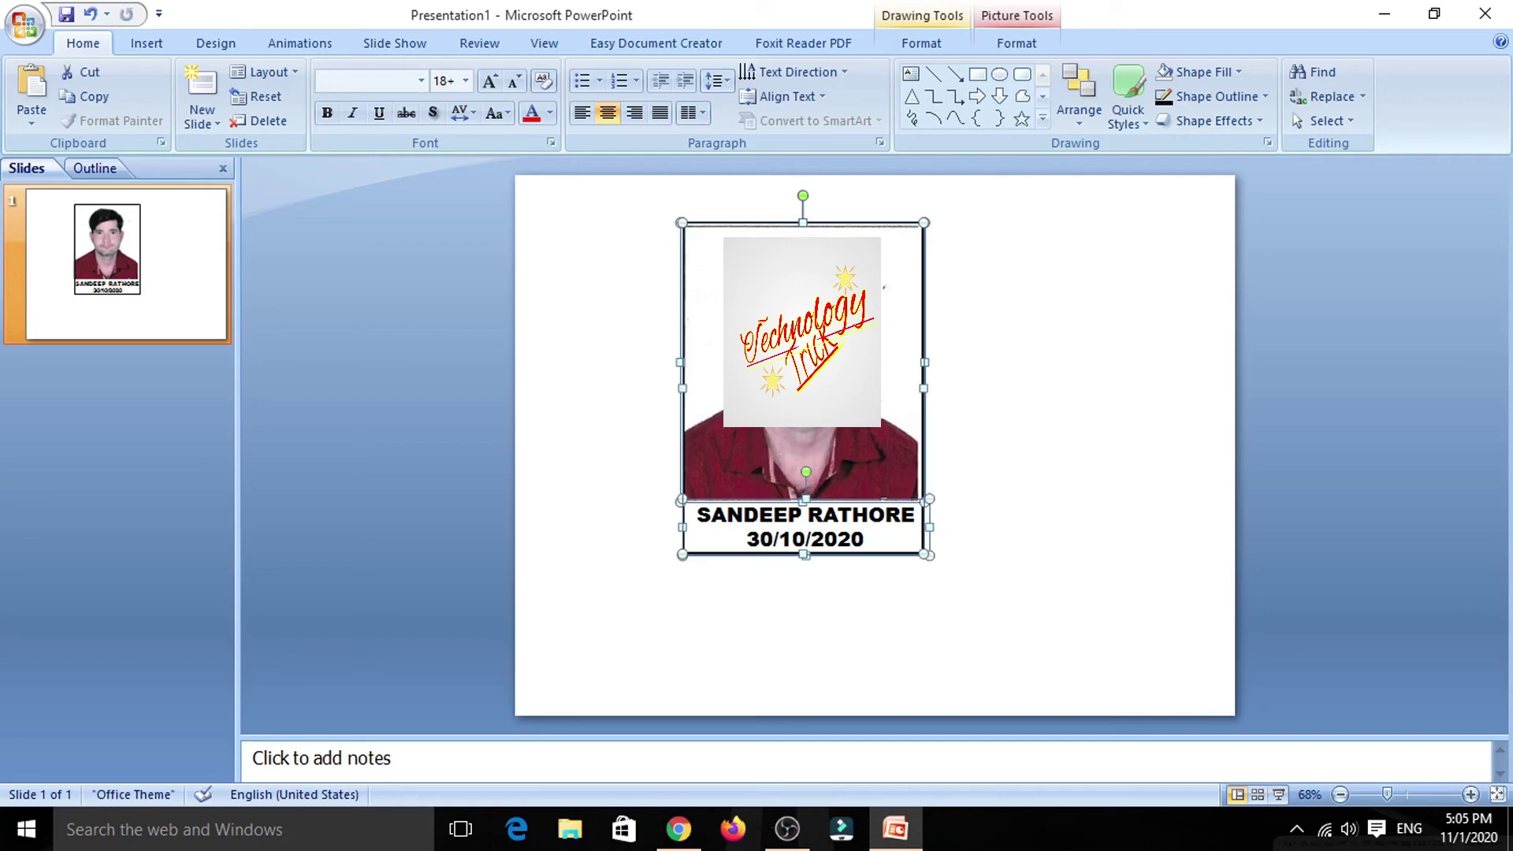
pyautogui.rightClick(785, 352)
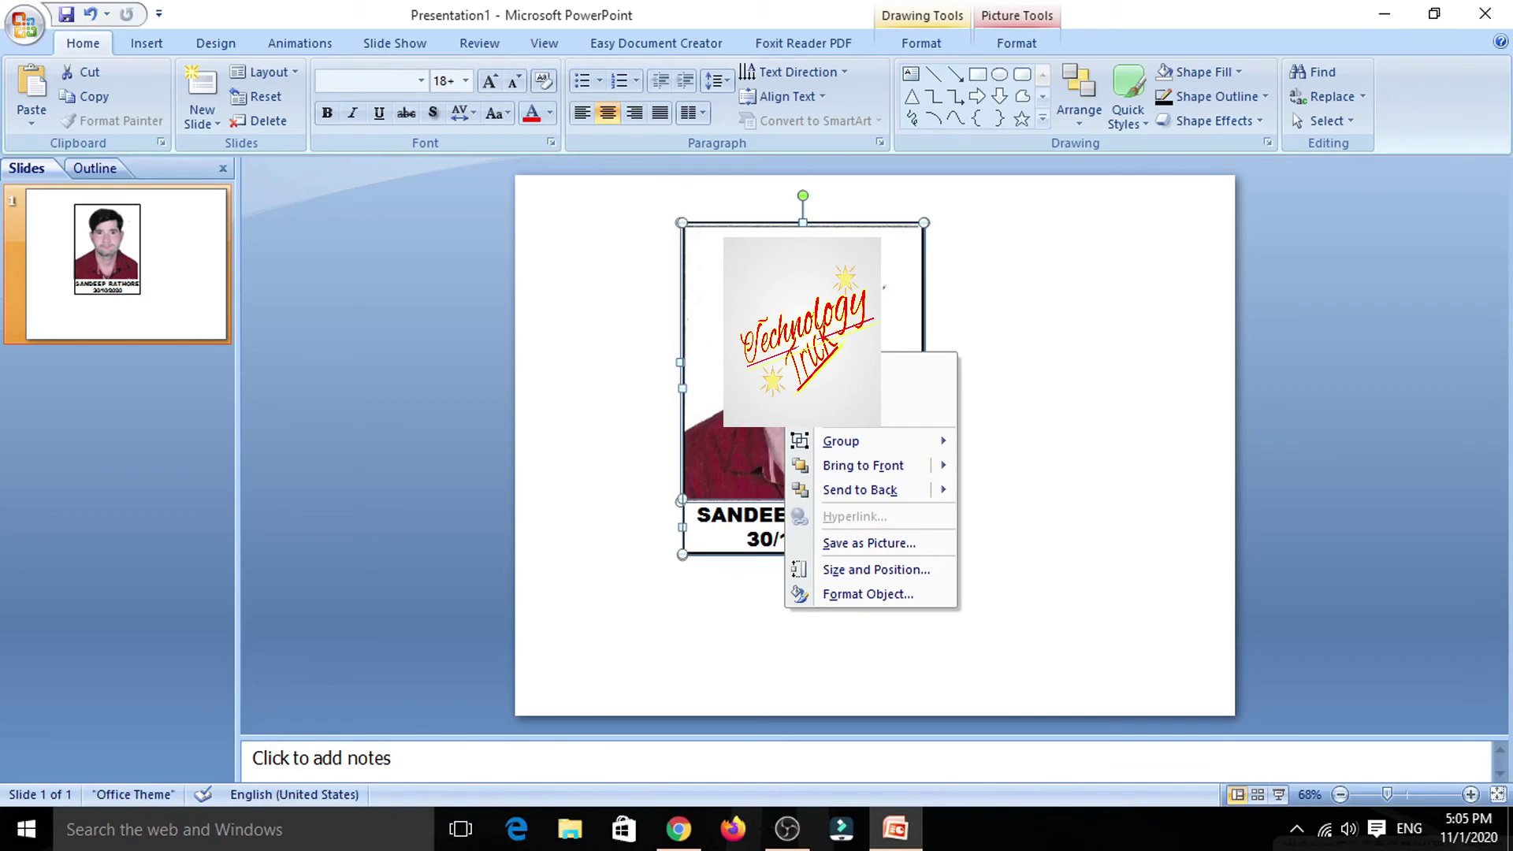
pyautogui.moveTo(840, 442)
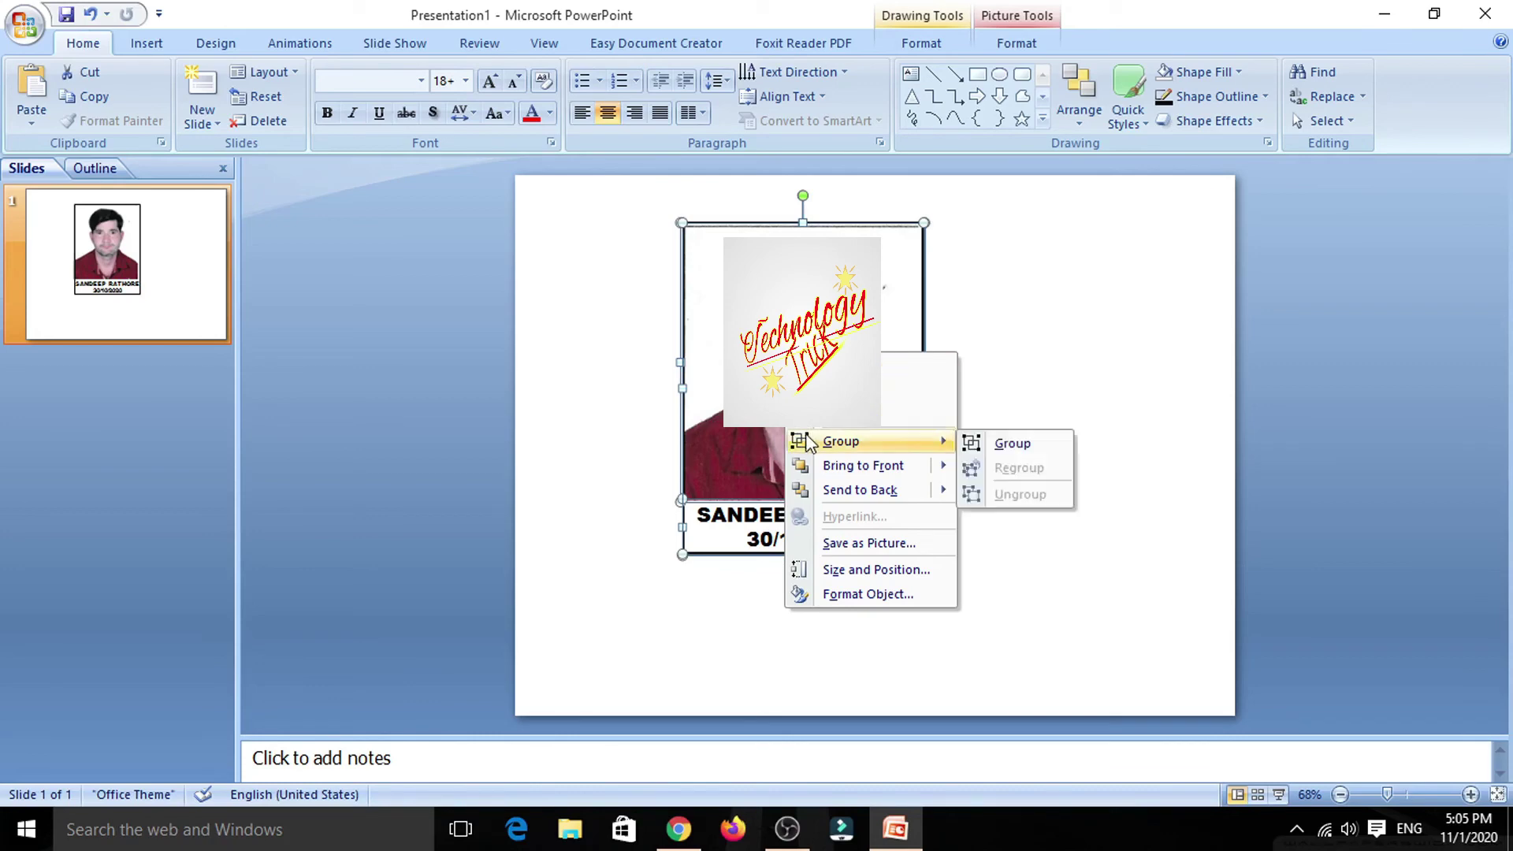
pyautogui.click(970, 446)
pyautogui.moveTo(828, 411)
pyautogui.mouseDown()
pyautogui.moveTo(910, 465)
pyautogui.moveTo(768, 433)
pyautogui.moveTo(882, 418)
pyautogui.moveTo(958, 464)
pyautogui.mouseUp()
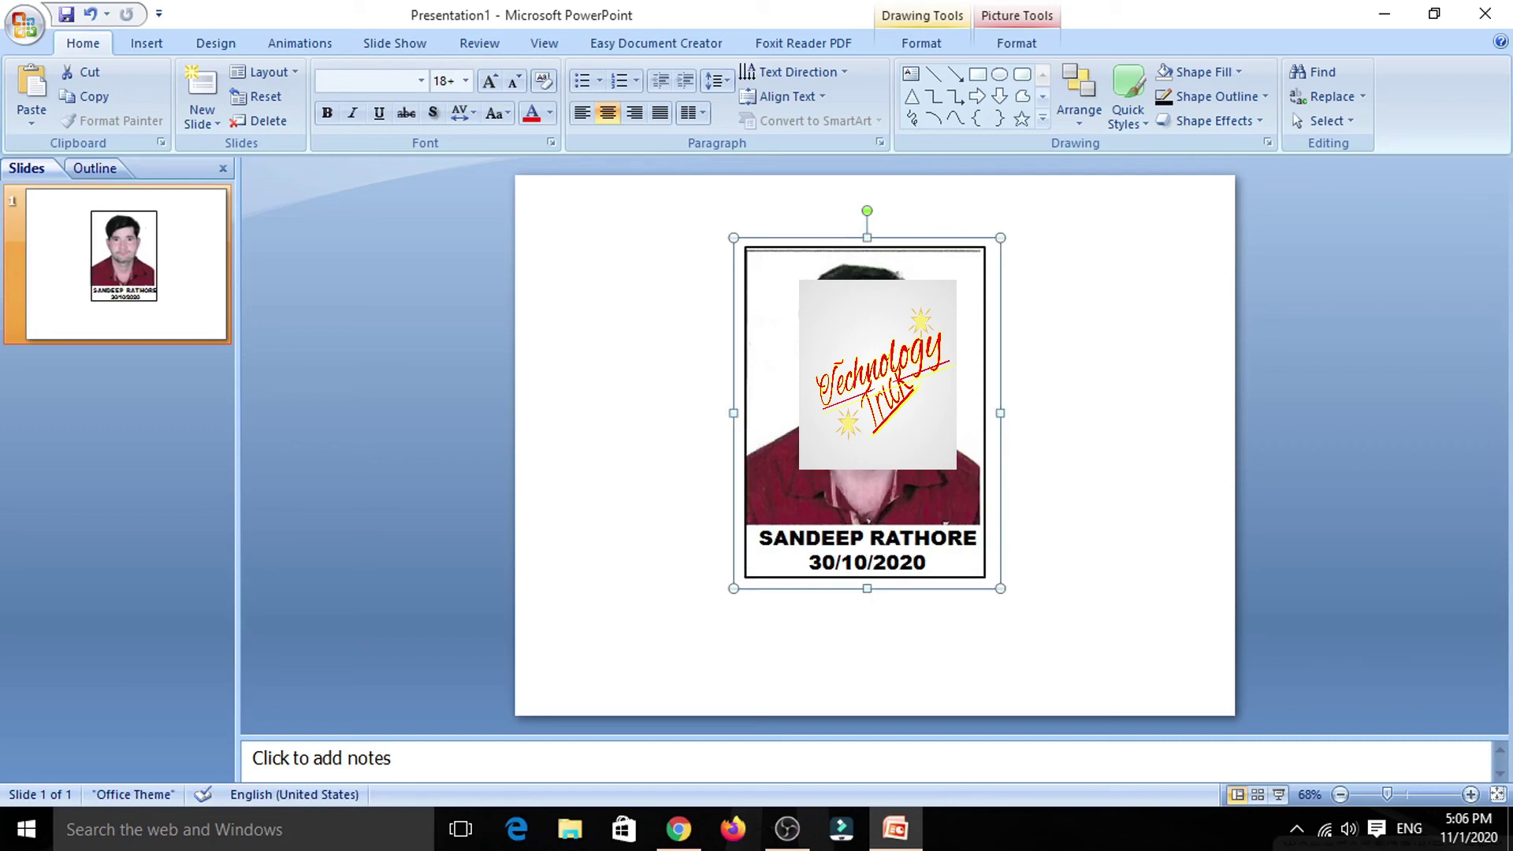
pyautogui.rightClick(880, 413)
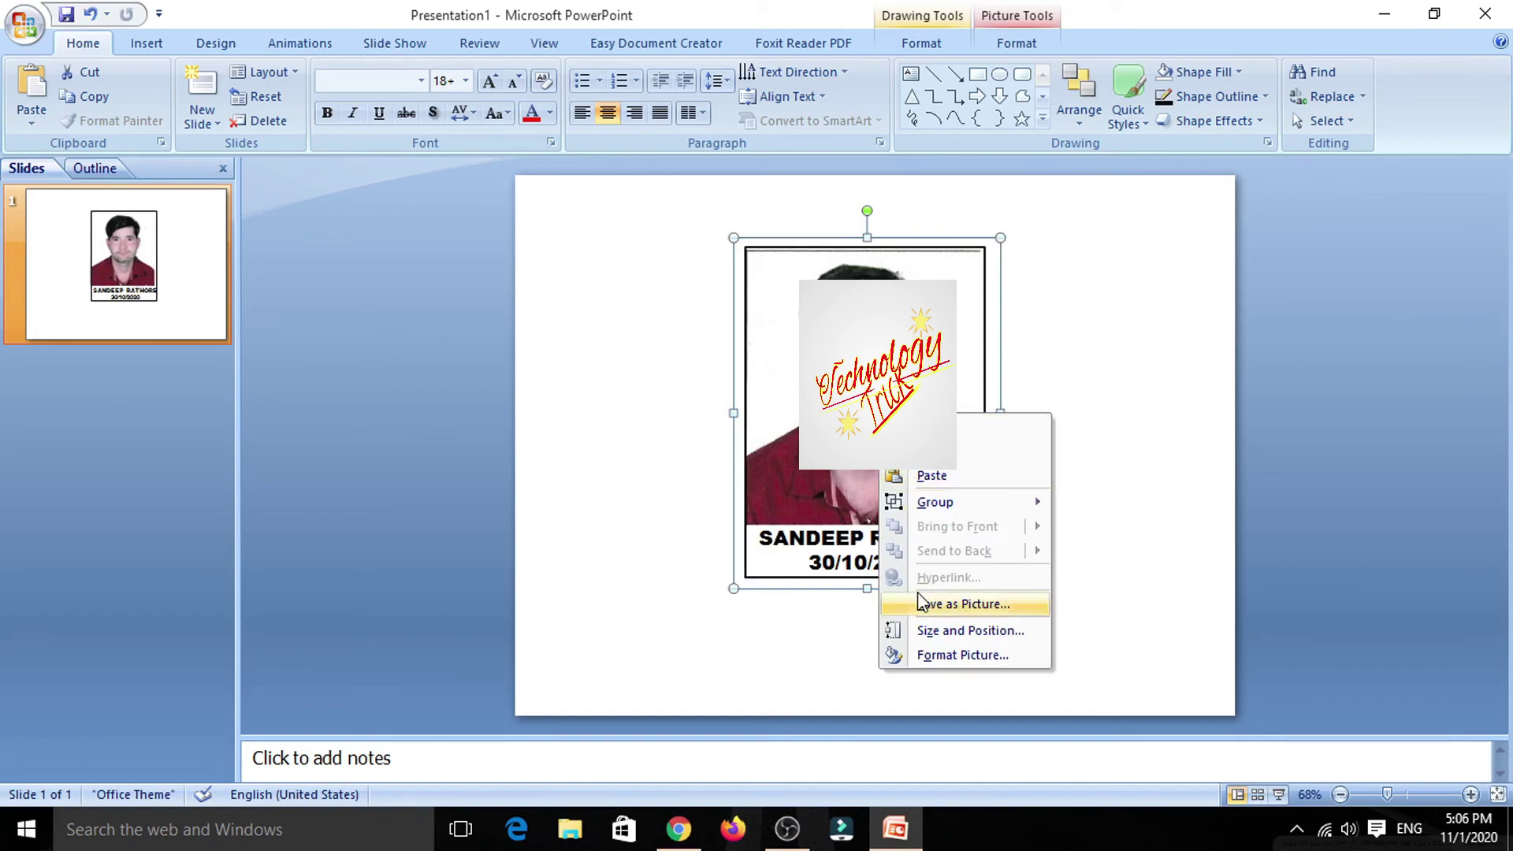
# Export the grouped photo as a JPEG named Picture1 on the desktop, then close PowerPoint
pyautogui.click(9, 32)
pyautogui.moveTo(78, 219)
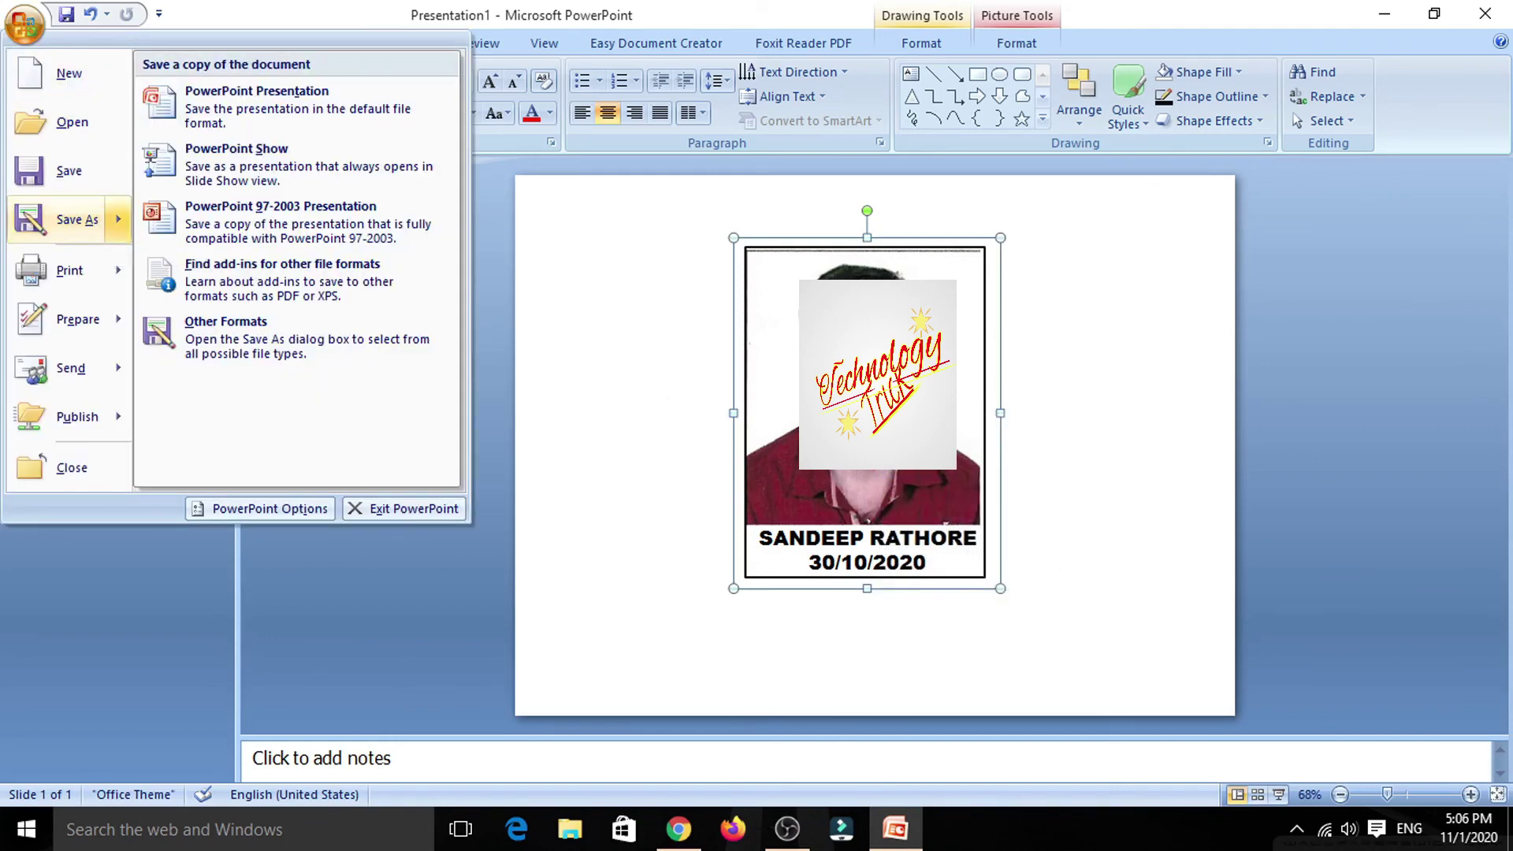
pyautogui.rightClick(825, 373)
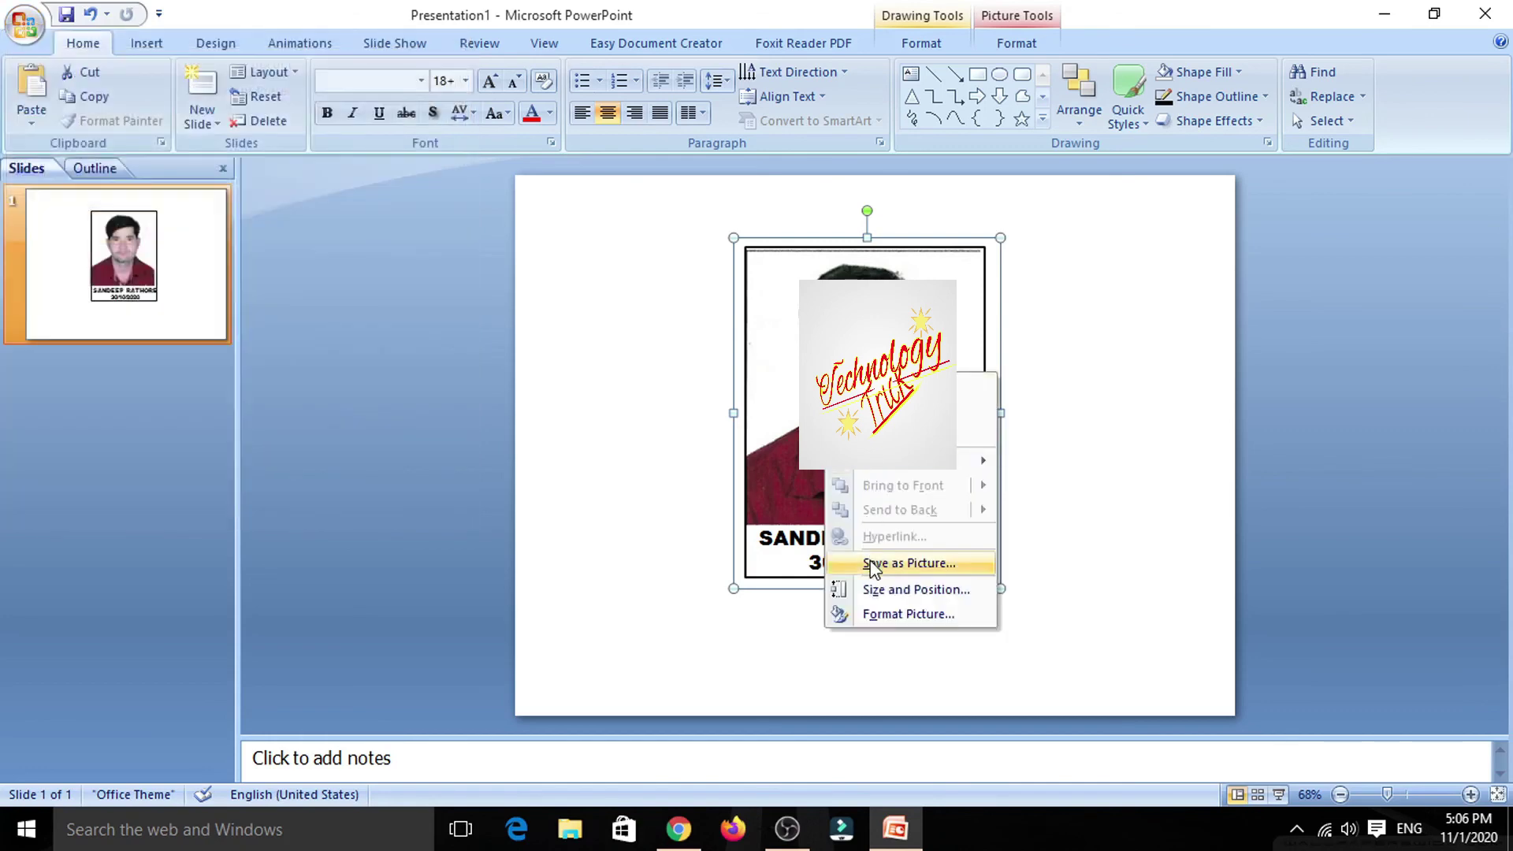
pyautogui.click(872, 564)
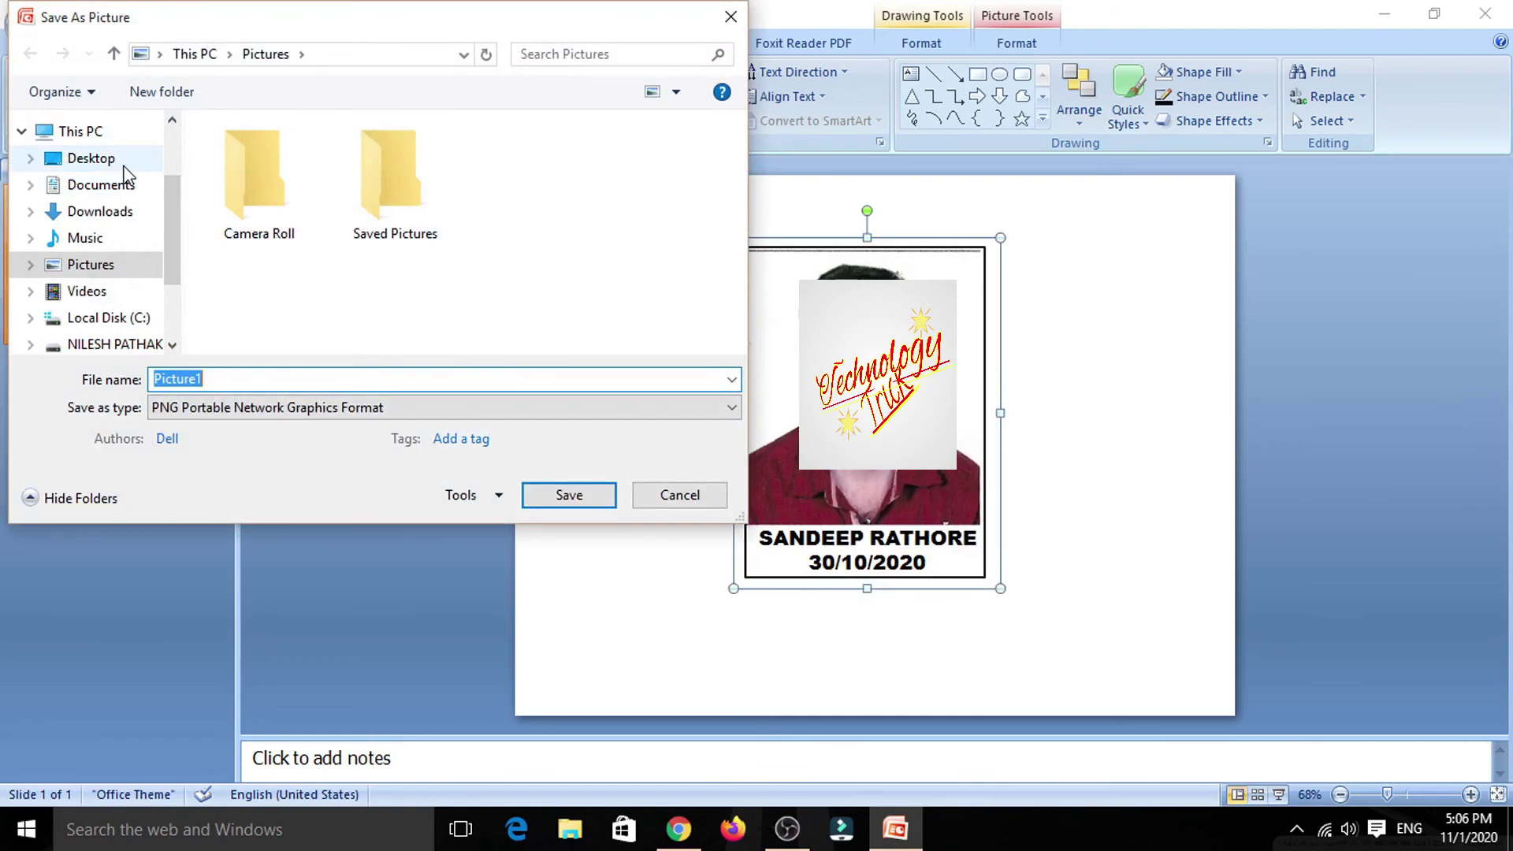
pyautogui.click(91, 159)
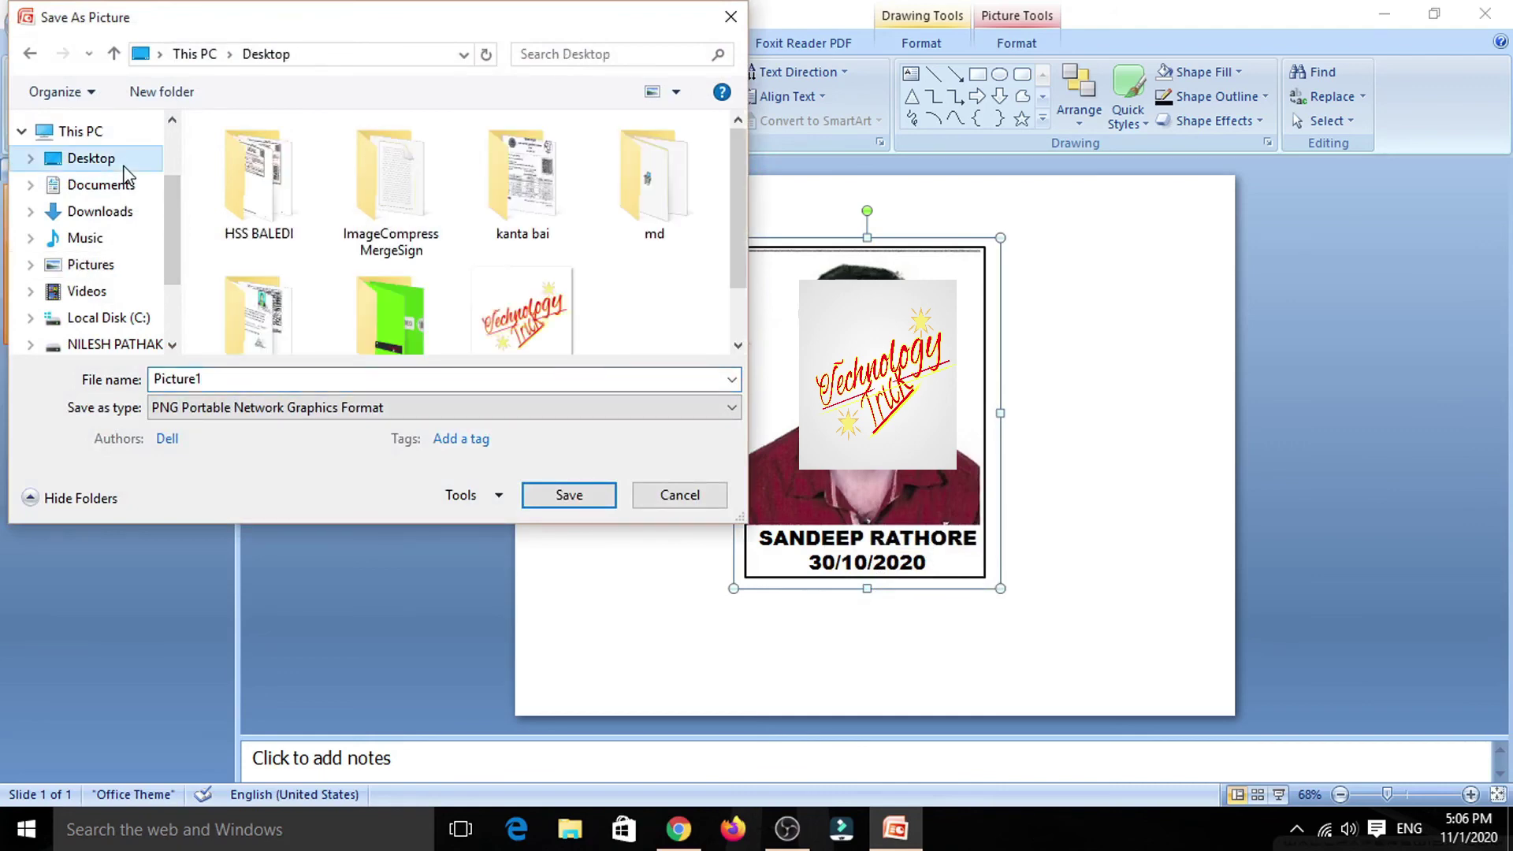
pyautogui.doubleClick(202, 379)
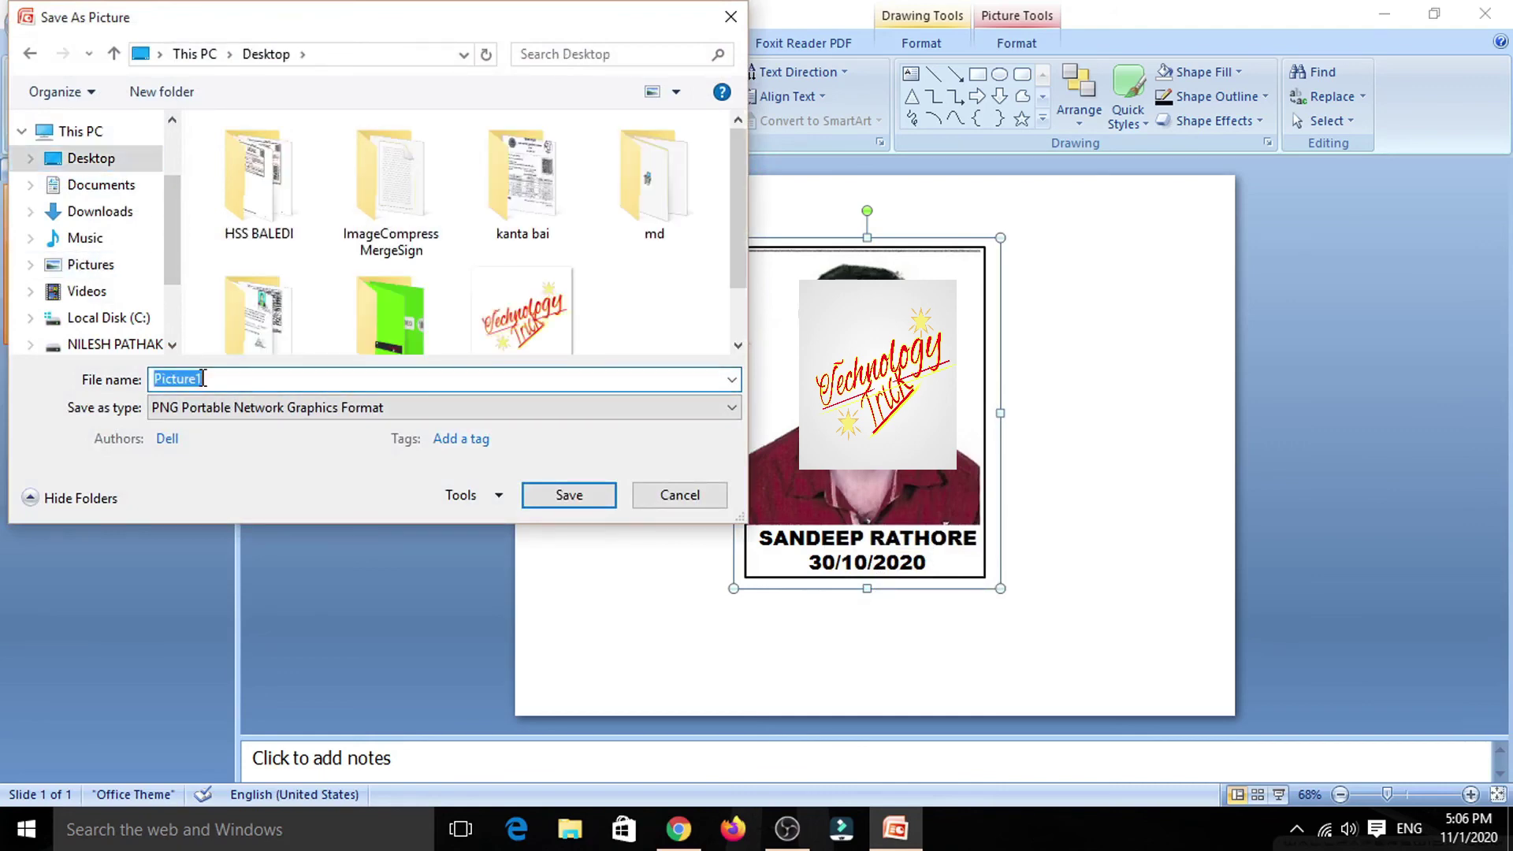
pyautogui.click(166, 417)
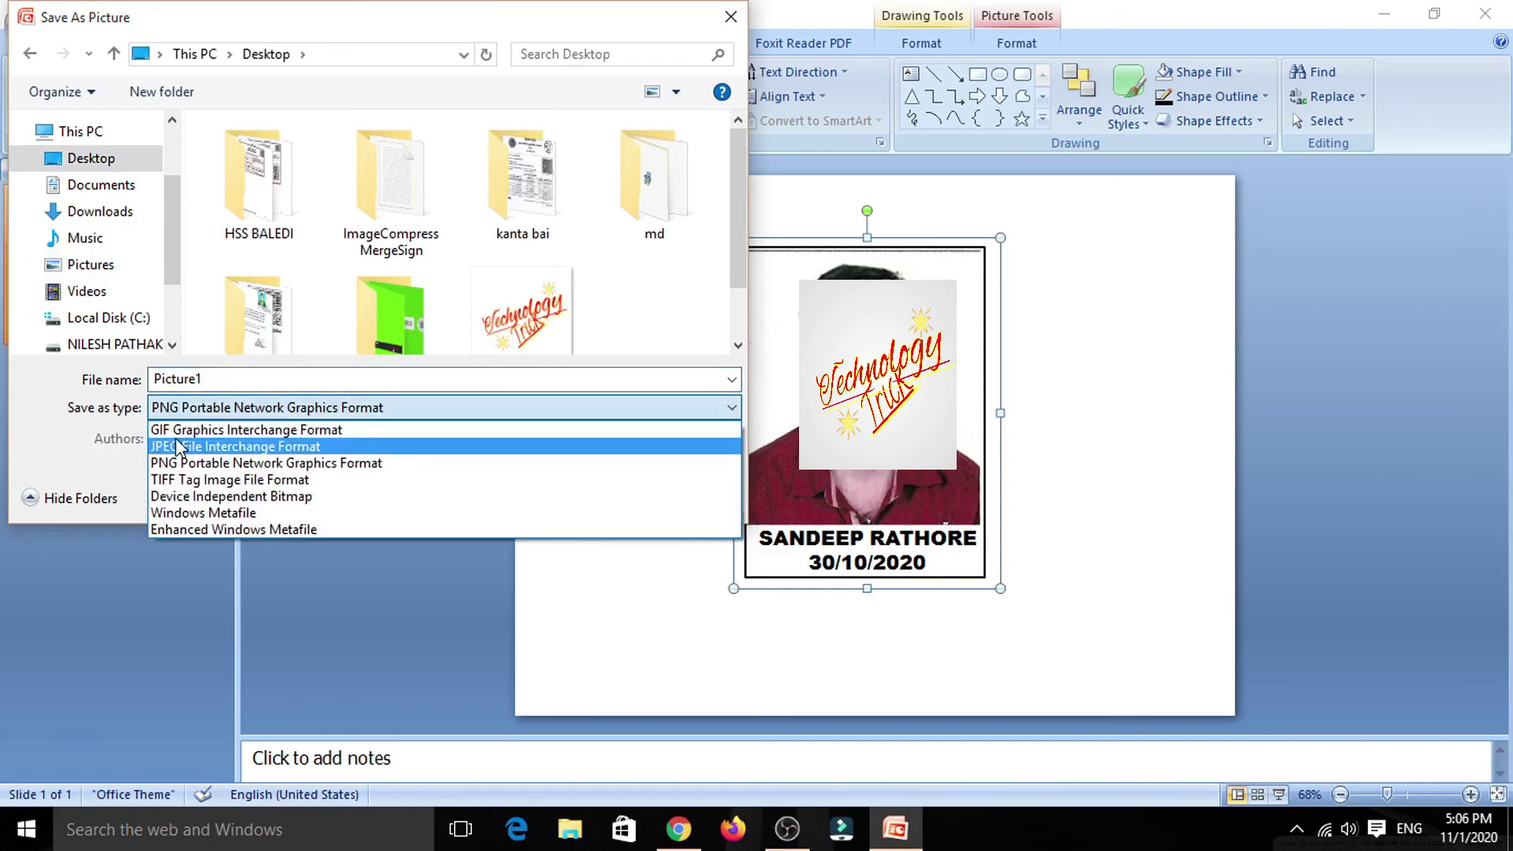
pyautogui.click(179, 448)
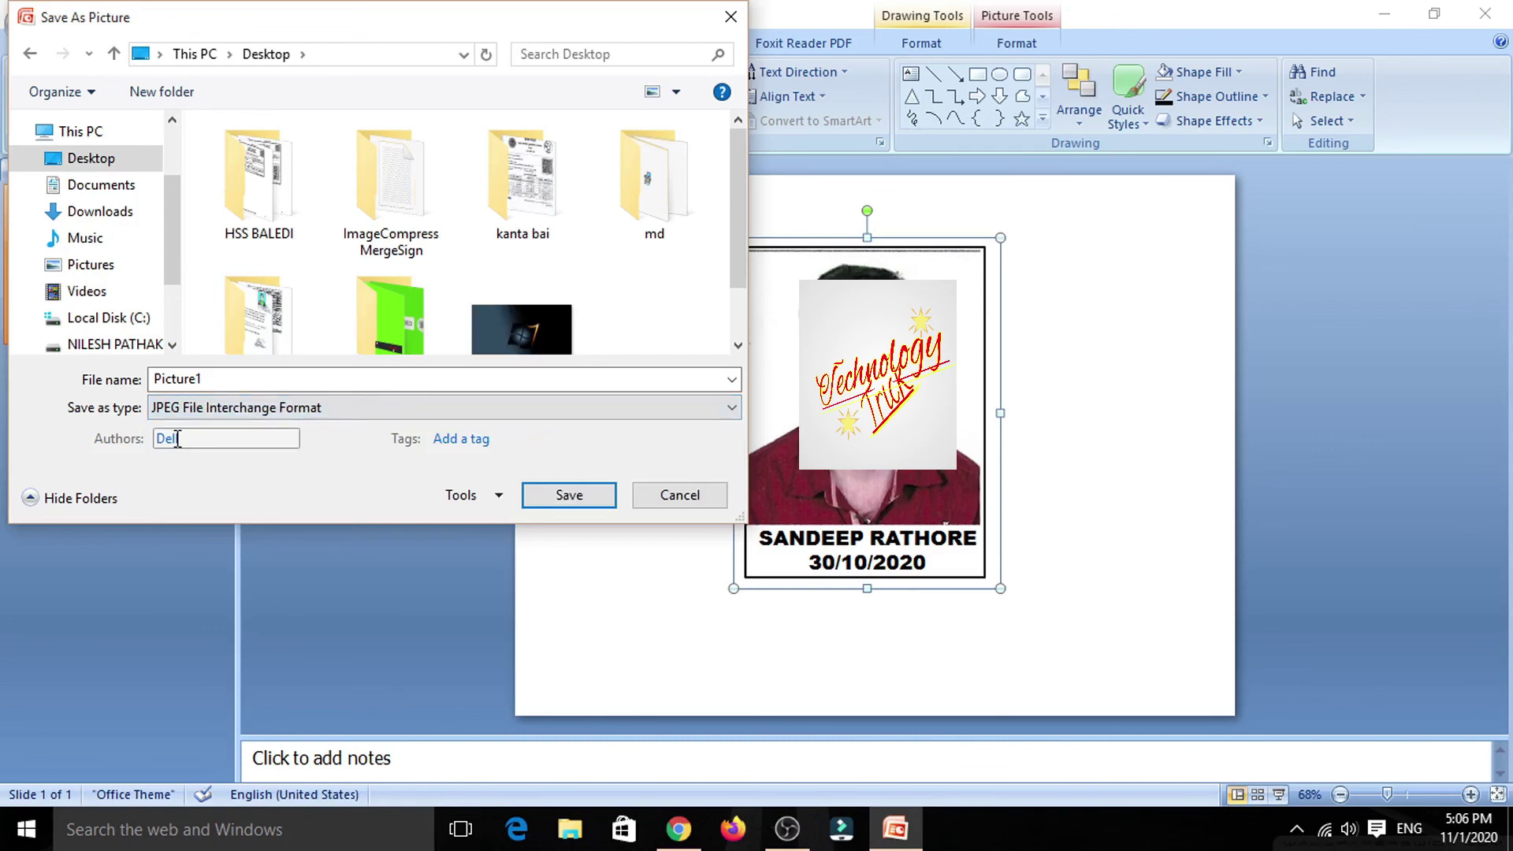
pyautogui.click(567, 498)
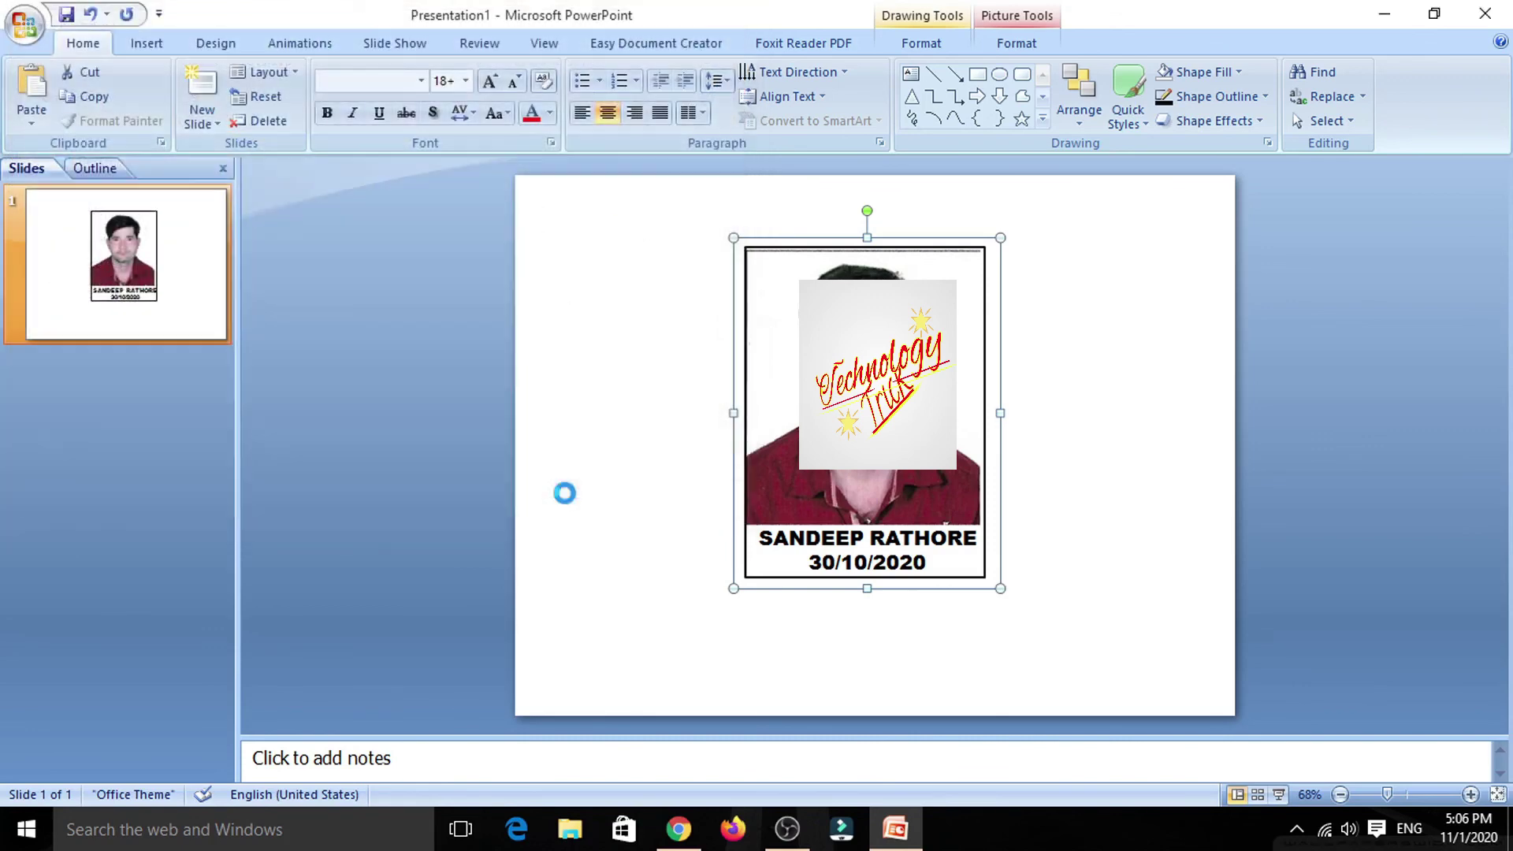
pyautogui.click(1485, 13)
# Discard the presentation without saving, then open Picture1 in Photos to view it
pyautogui.click(758, 469)
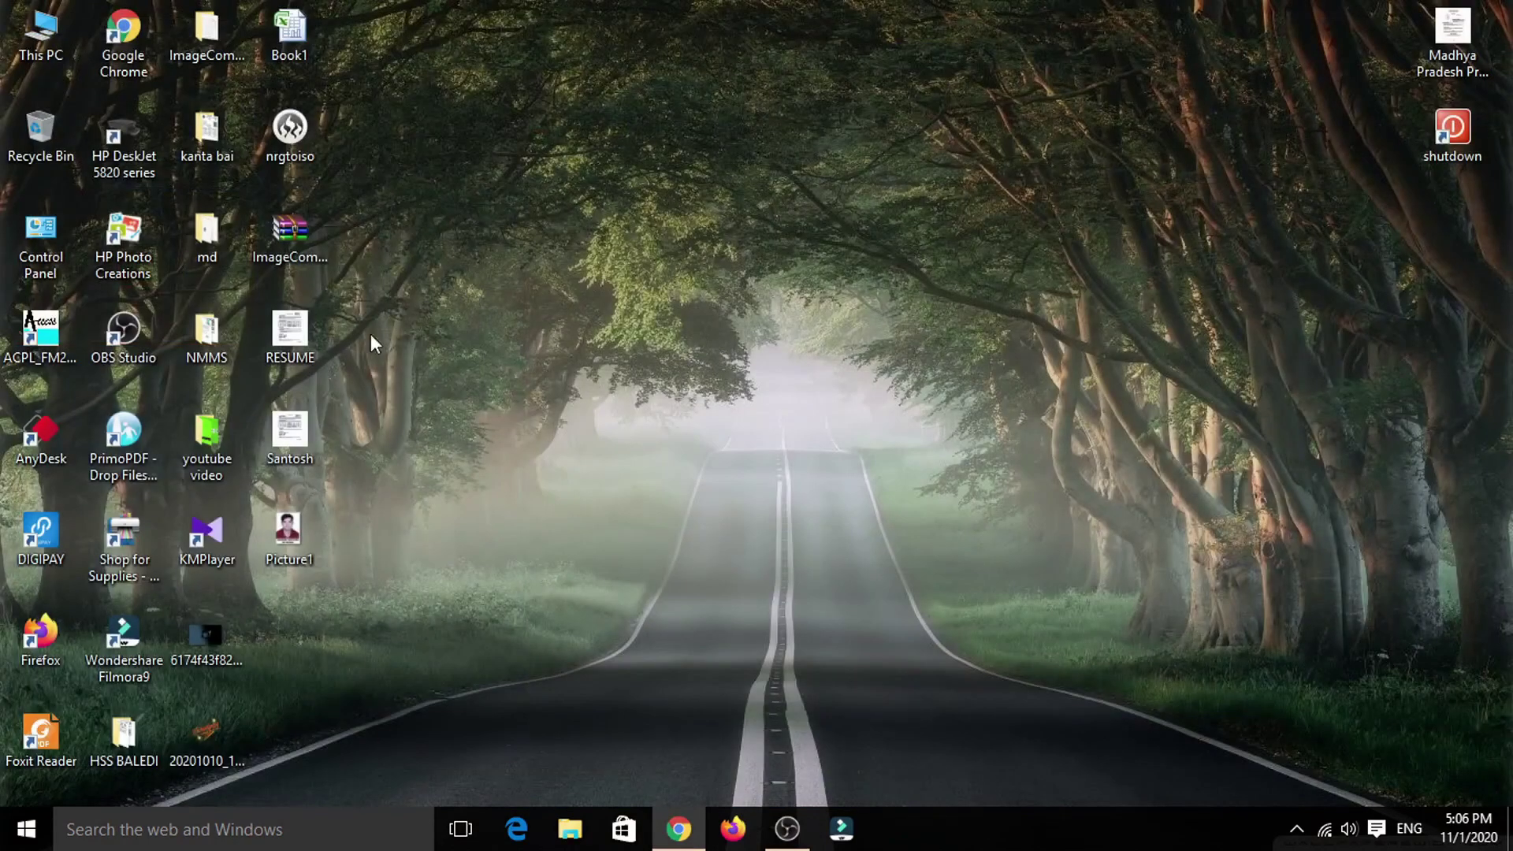
pyautogui.doubleClick(288, 531)
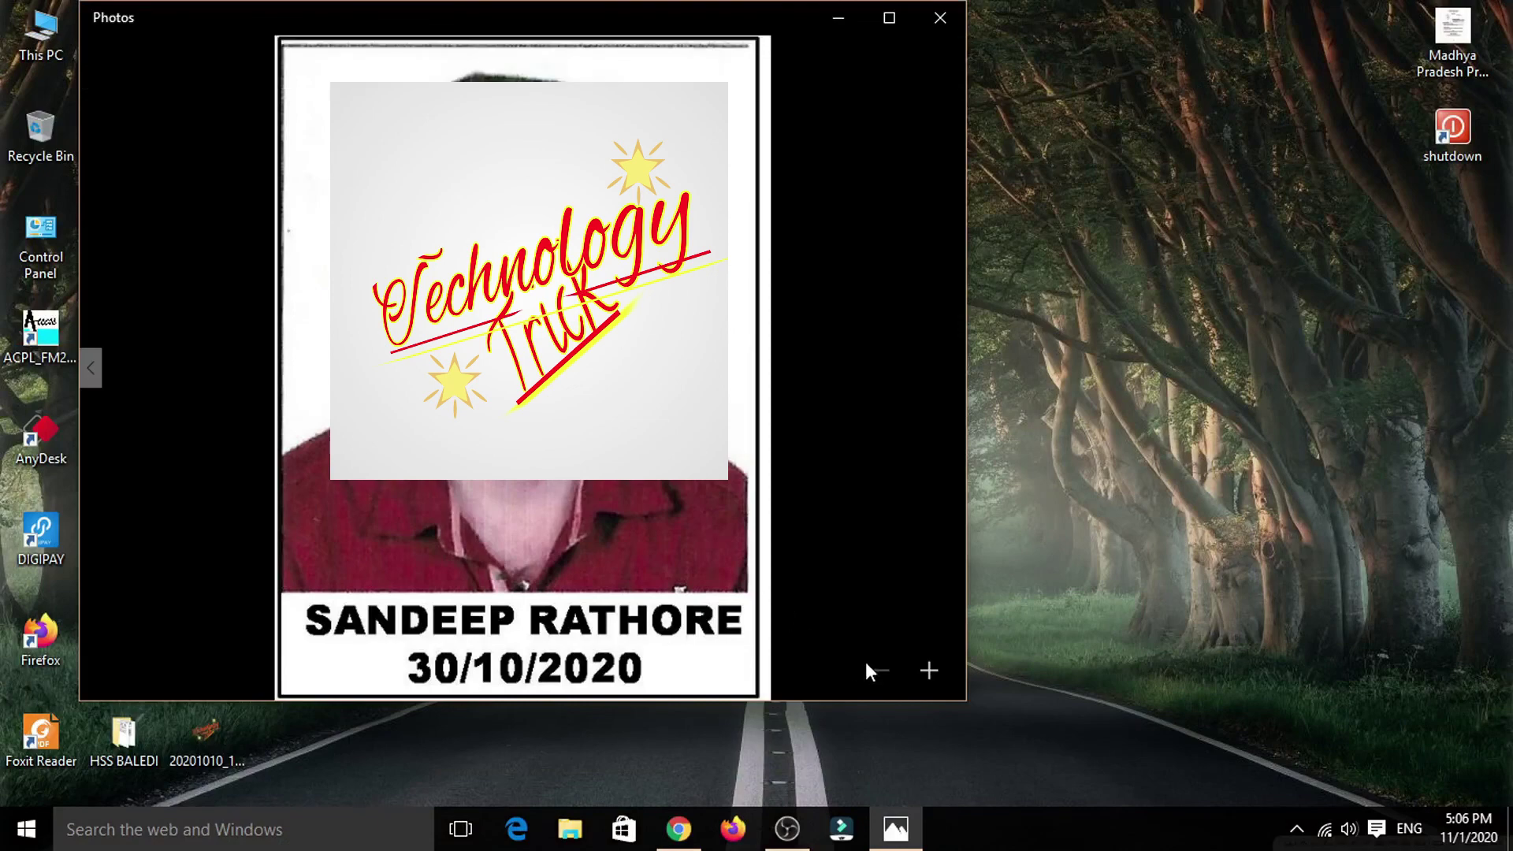
pyautogui.click(935, 19)
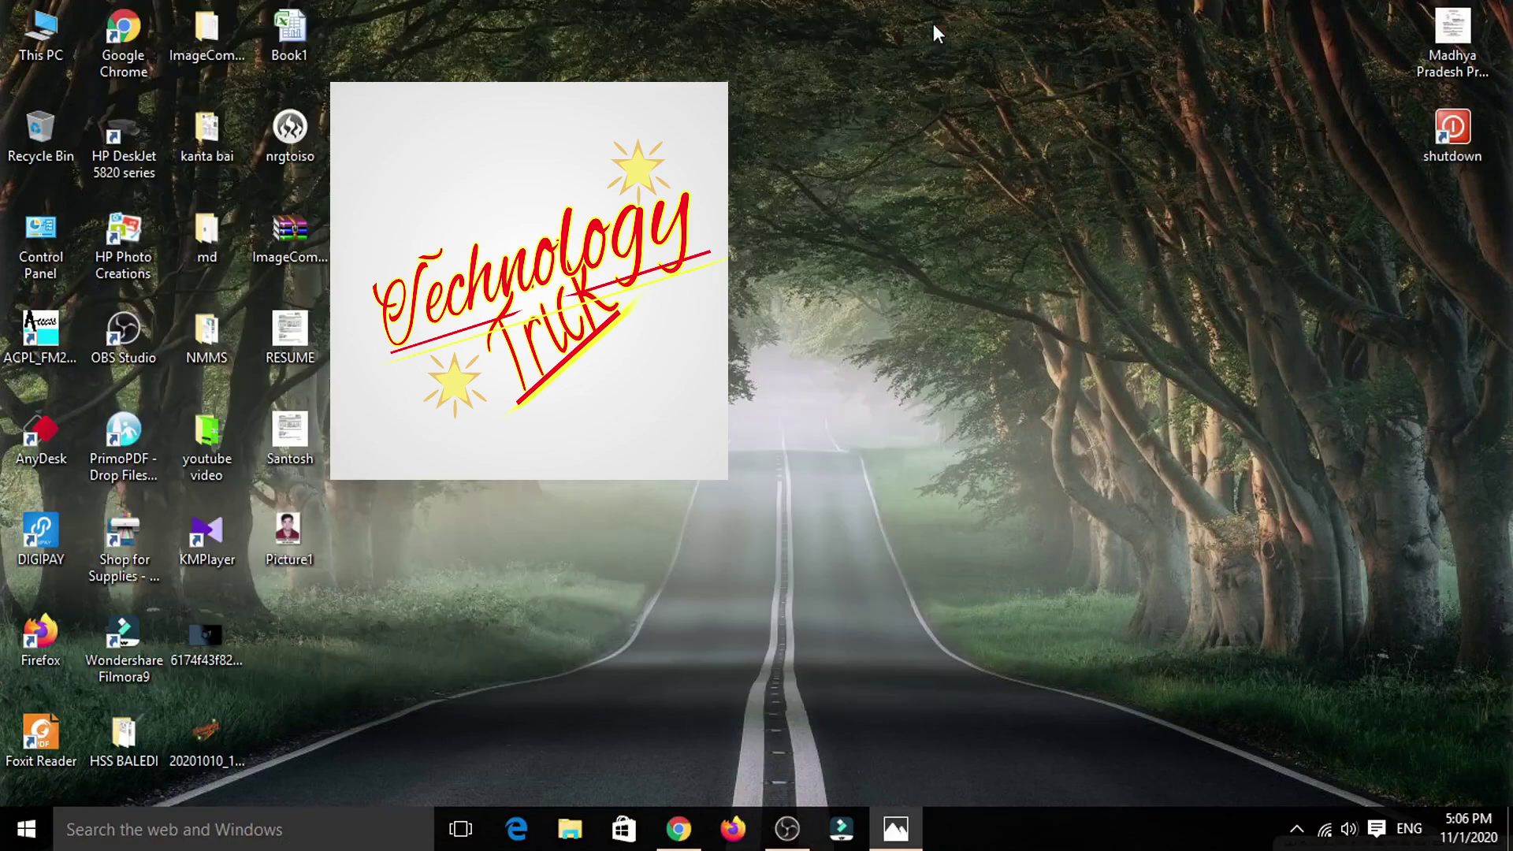
# Check in Picture1's Properties that it is a JPG file
pyautogui.rightClick(282, 547)
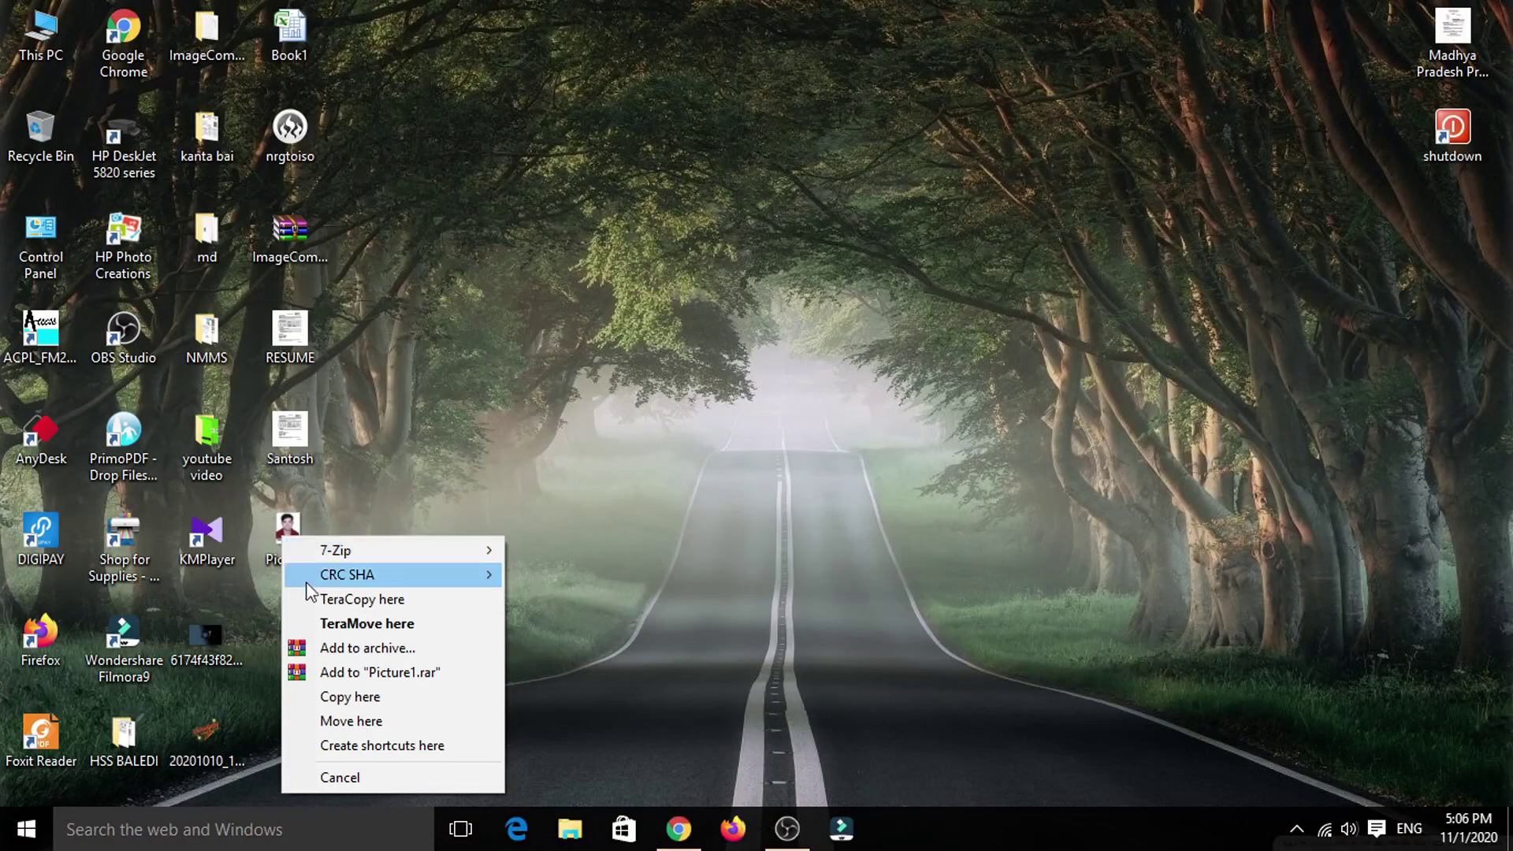
pyautogui.rightClick(276, 543)
pyautogui.click(330, 787)
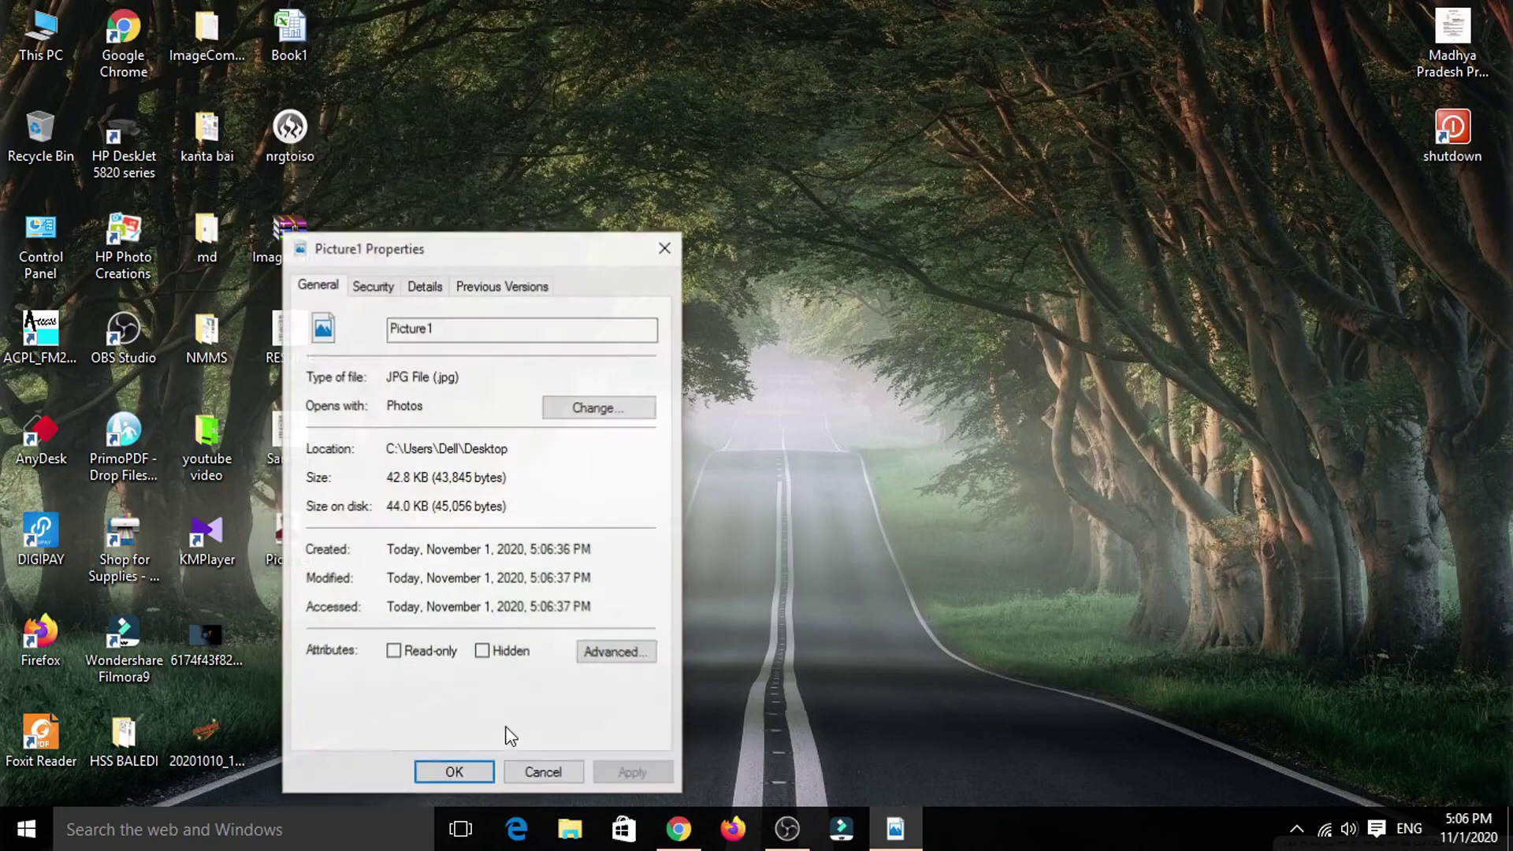
pyautogui.click(472, 773)
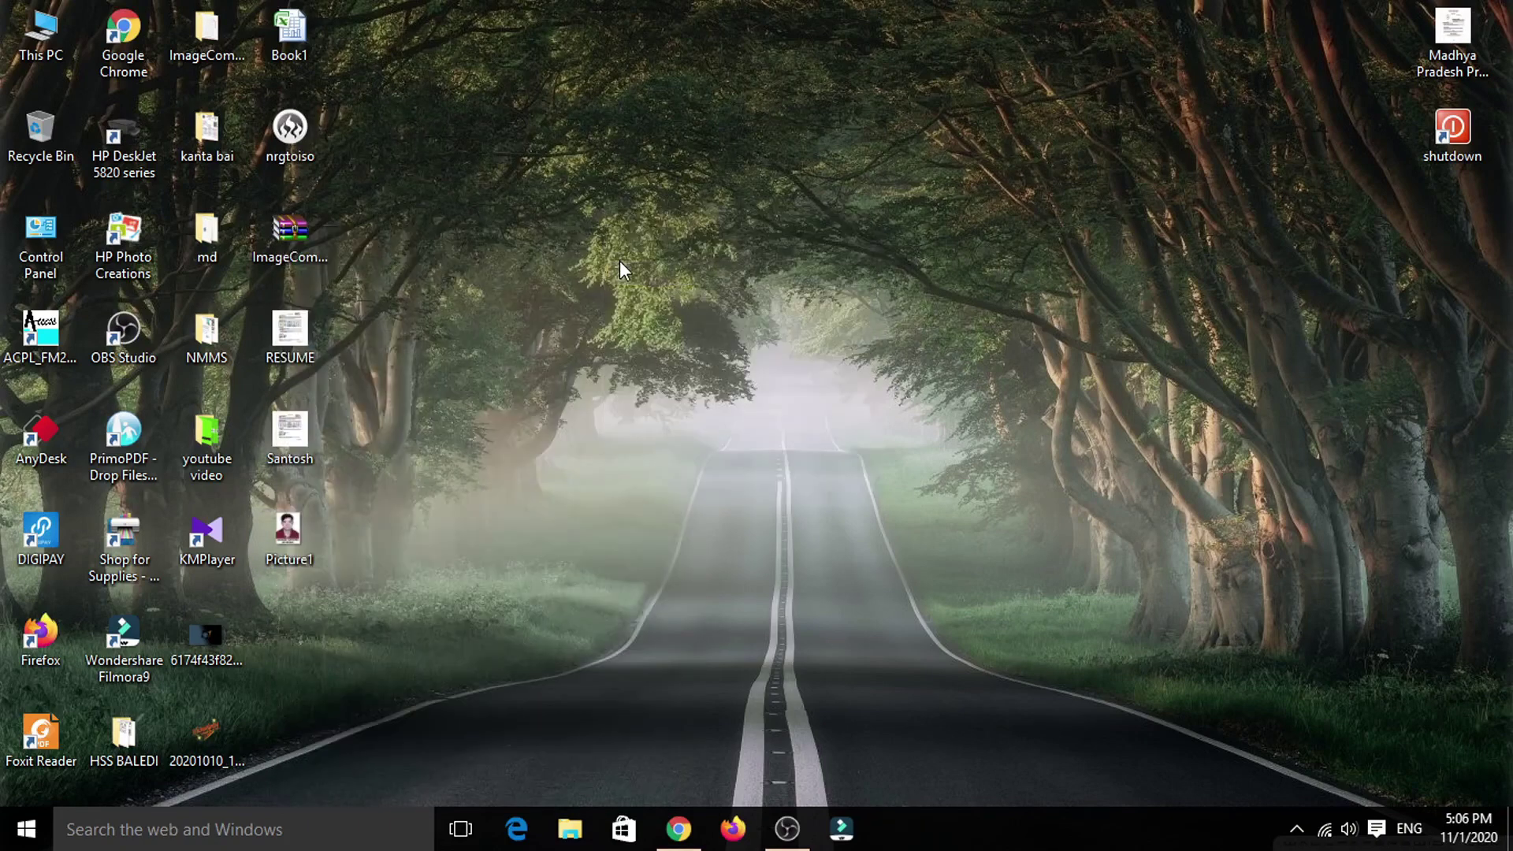